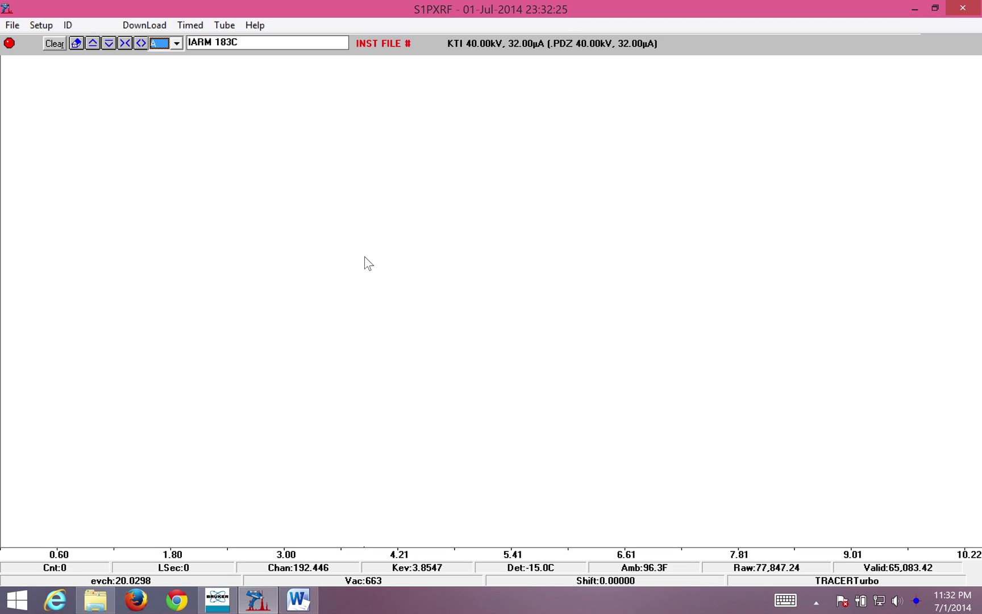
- Show the PDZ Preview list of saved spectrum files beside the plotted IARM 183C spectrum
{"action": "left_click", "coordinate": [13, 26]}
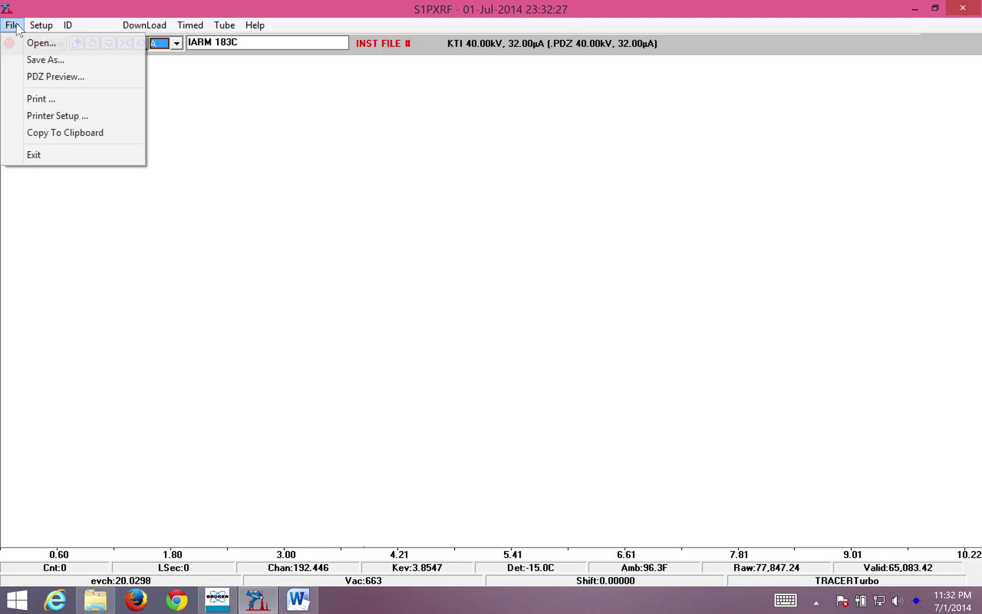
{"action": "left_click", "coordinate": [42, 80]}
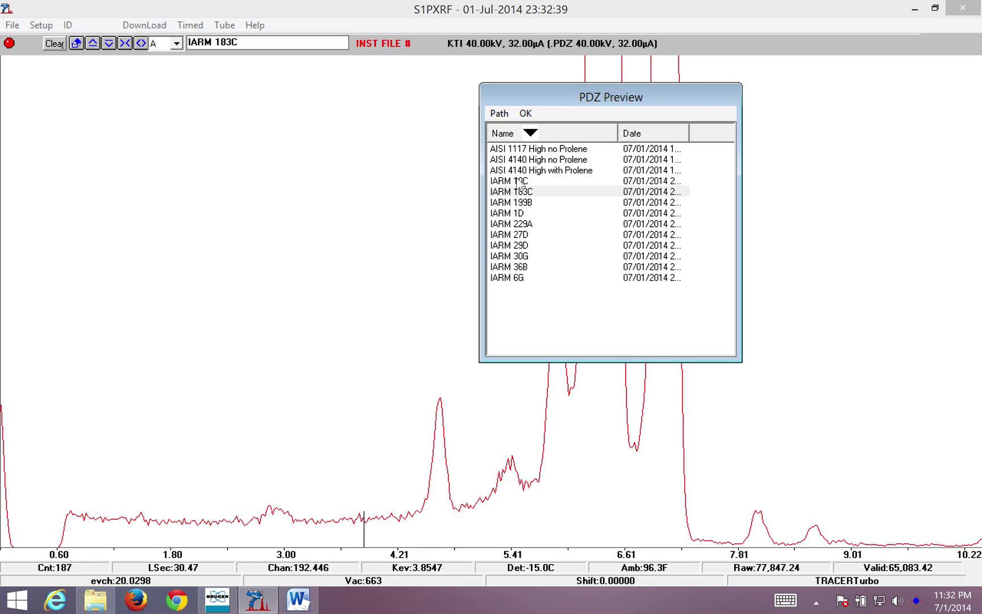
- Preview the IARM 183C, IARM 229A and AISI 4140 High no Prolene spectra
{"action": "left_click", "coordinate": [12, 26]}
{"action": "mouse_move", "coordinate": [41, 25]}
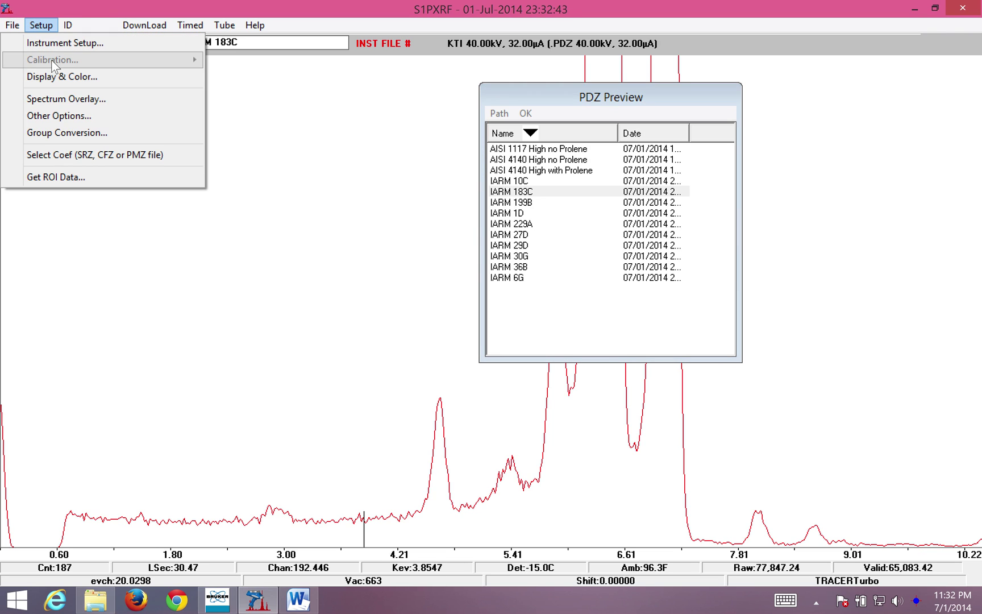
{"action": "left_click", "coordinate": [538, 192]}
{"action": "left_click", "coordinate": [514, 223]}
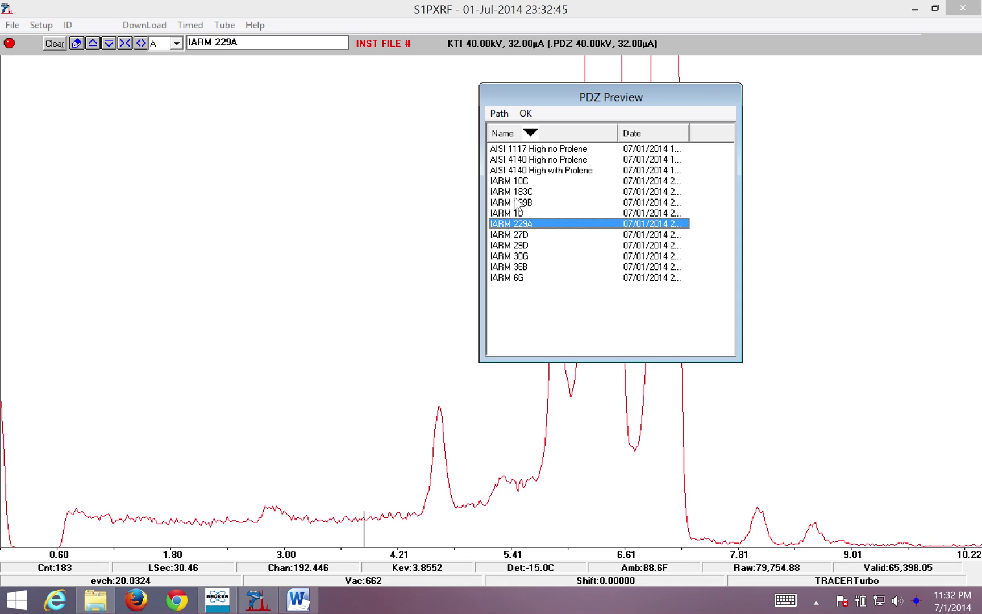
{"action": "left_click", "coordinate": [514, 159]}
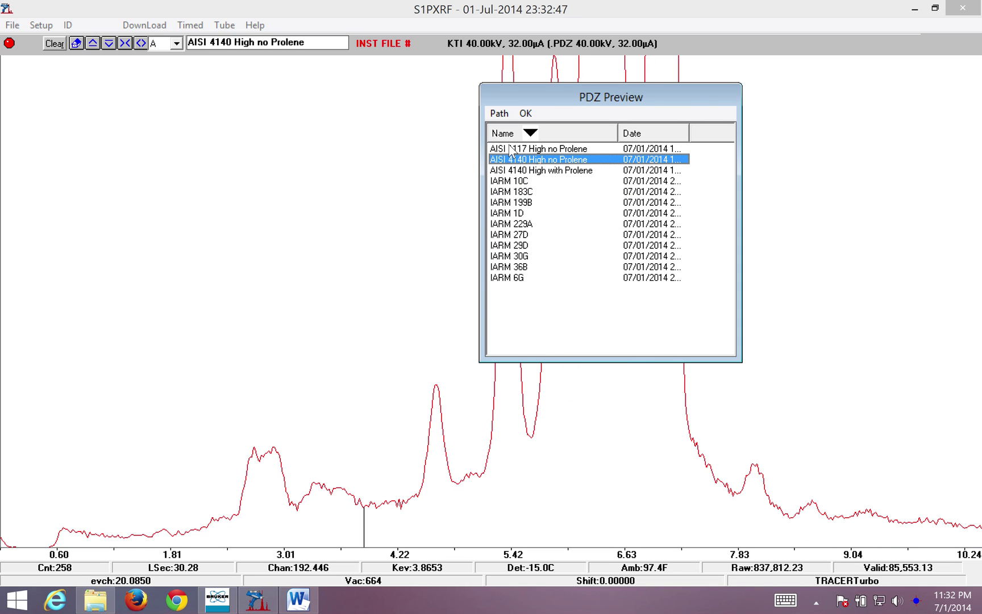
- Load Radioactive Sample Active.pdz from the Desktop and close the preview list
{"action": "left_click", "coordinate": [499, 113]}
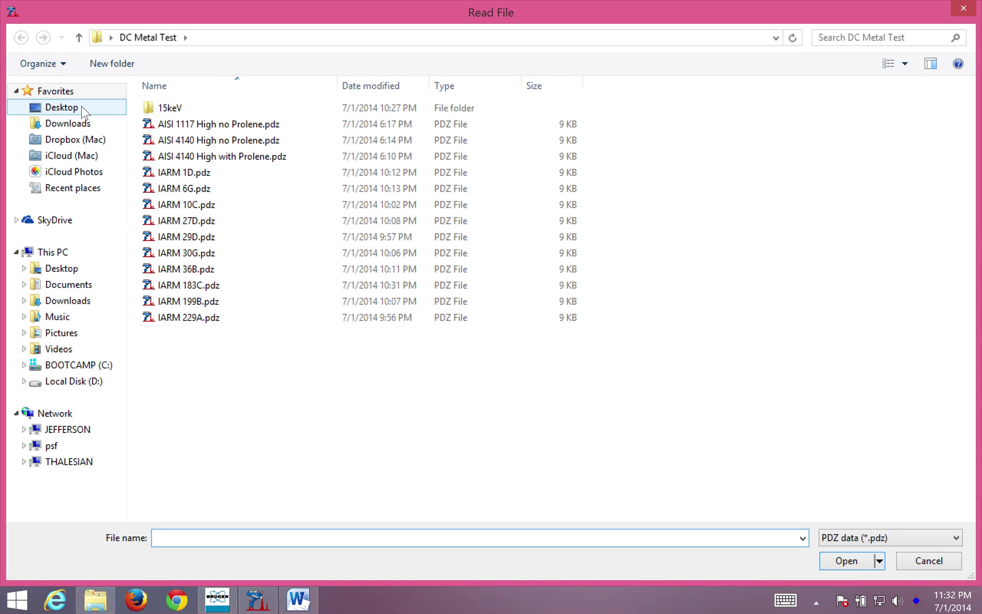
{"action": "left_click", "coordinate": [82, 108]}
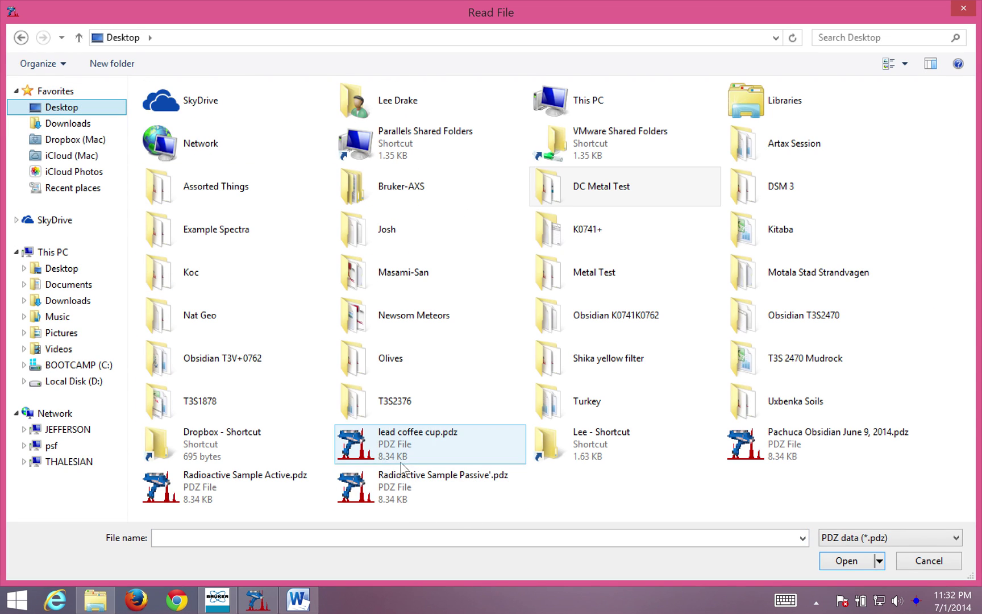
{"action": "left_click", "coordinate": [198, 476]}
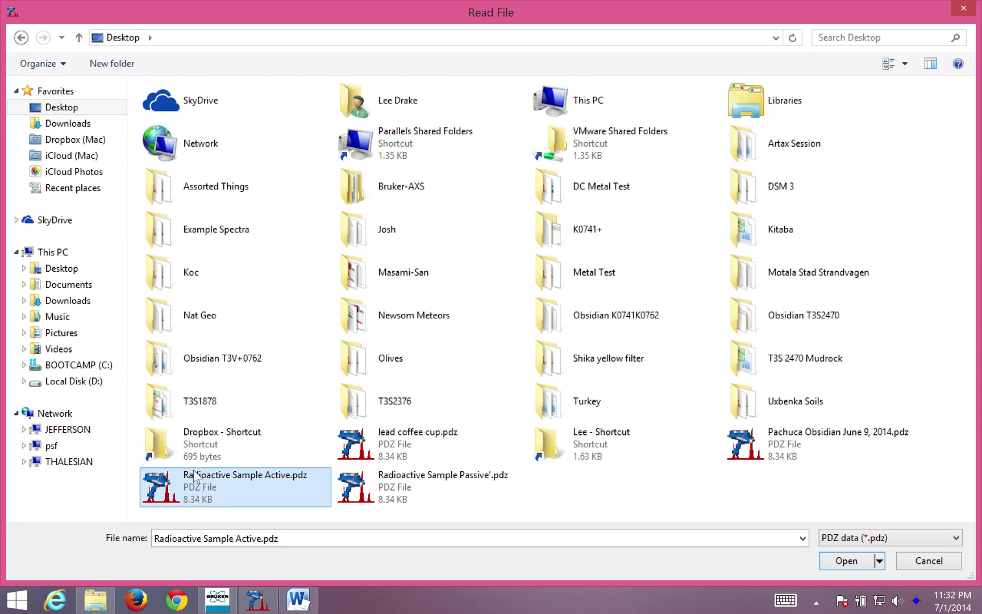
{"action": "left_click", "coordinate": [846, 561]}
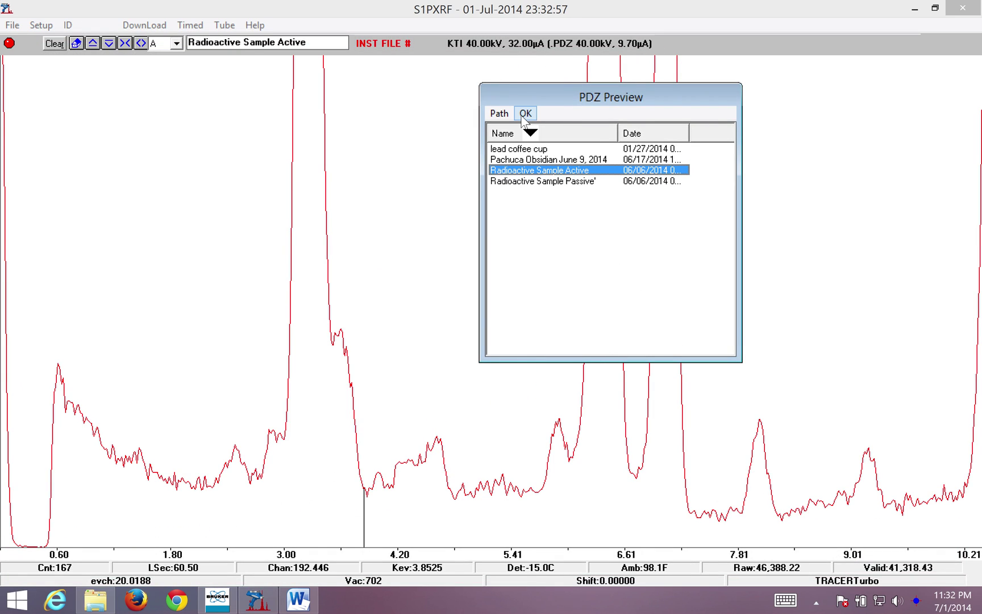
{"action": "left_click", "coordinate": [524, 113]}
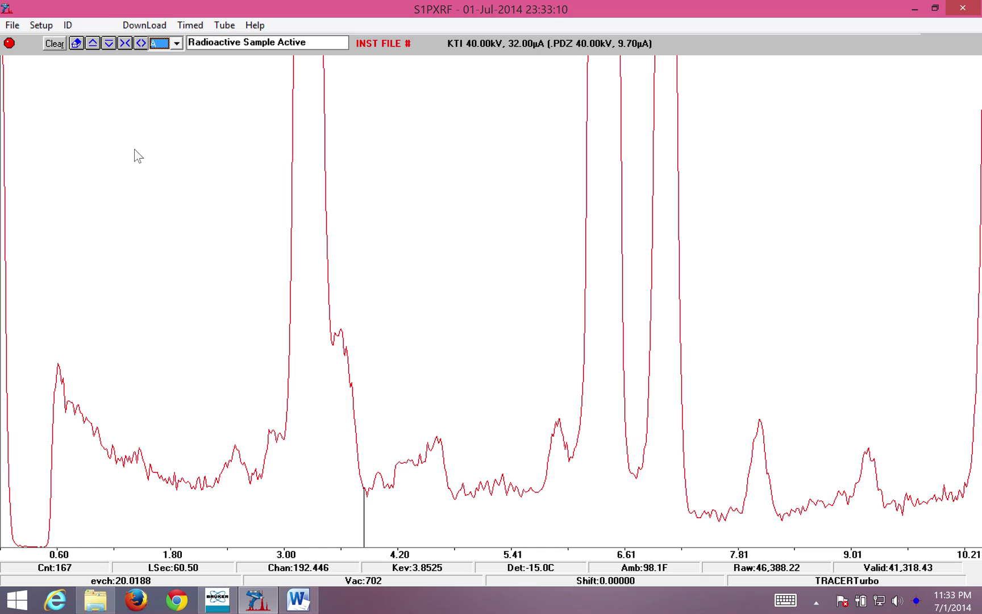
- Change the DownLoad comm port from 9 to 7, aborting when no instrument is found
{"action": "left_click", "coordinate": [151, 33]}
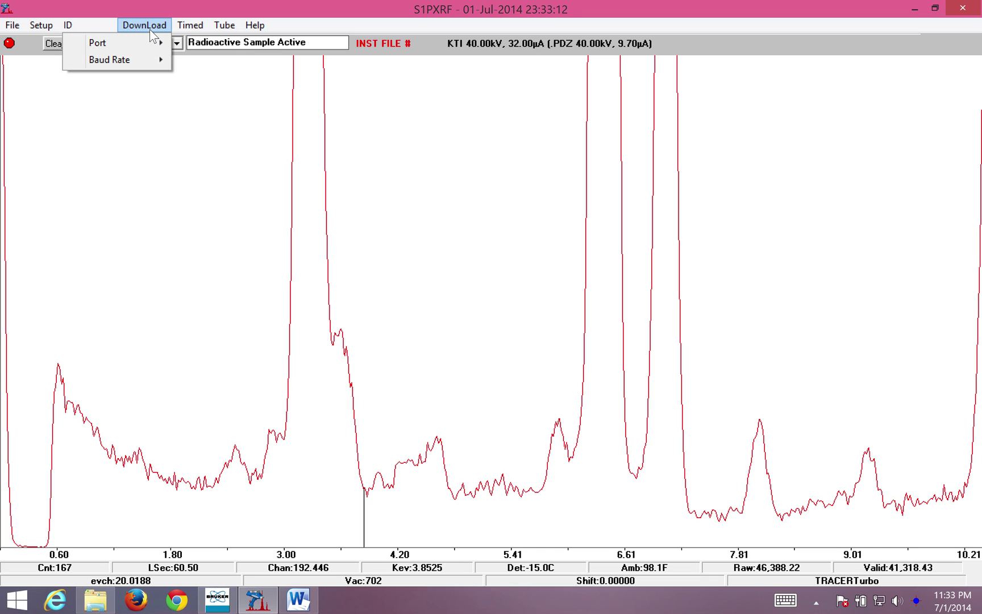
{"action": "mouse_move", "coordinate": [149, 43]}
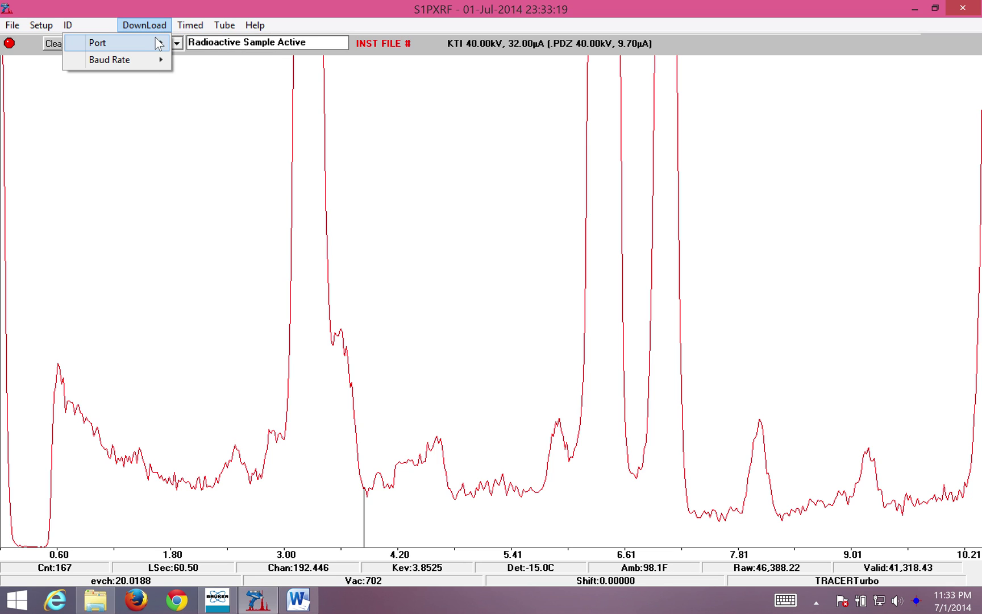
{"action": "left_click", "coordinate": [201, 43]}
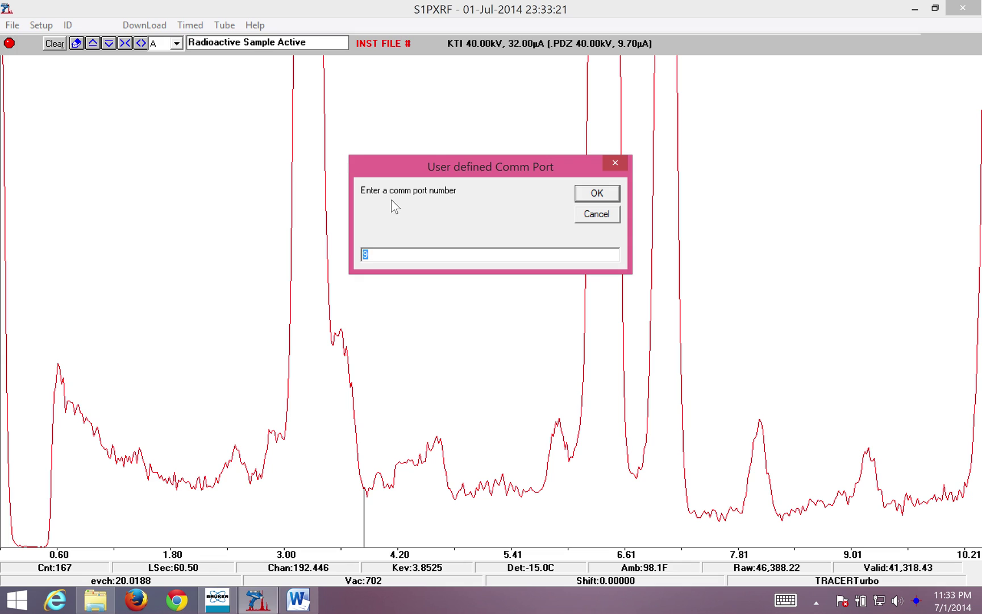
{"action": "type", "text": "7"}
{"action": "left_click", "coordinate": [590, 194]}
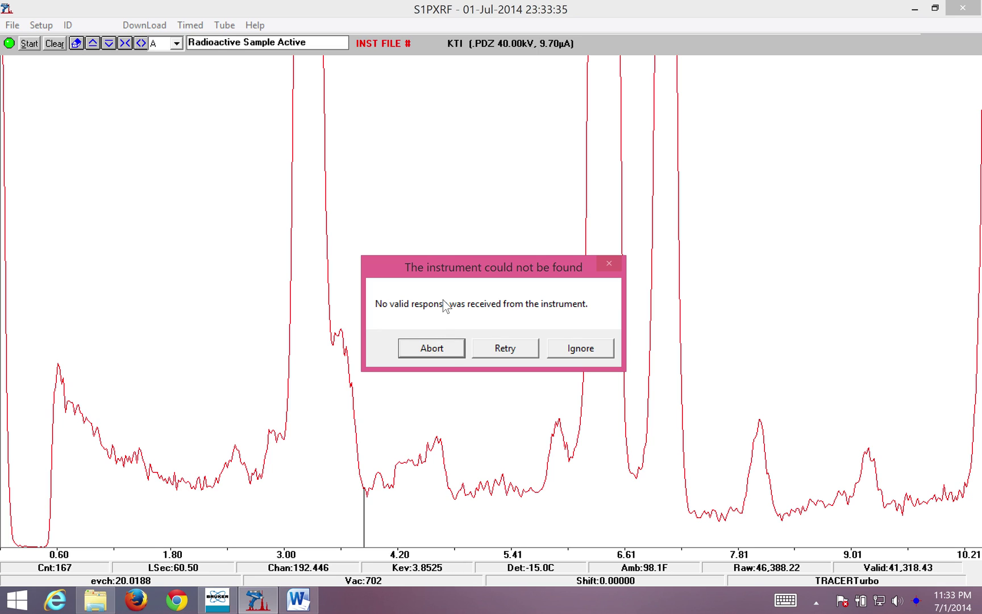
{"action": "left_click", "coordinate": [435, 350]}
- Close the DownLoad menu, leaving the spectrum marker near 2.03 keV
{"action": "left_click", "coordinate": [145, 25]}
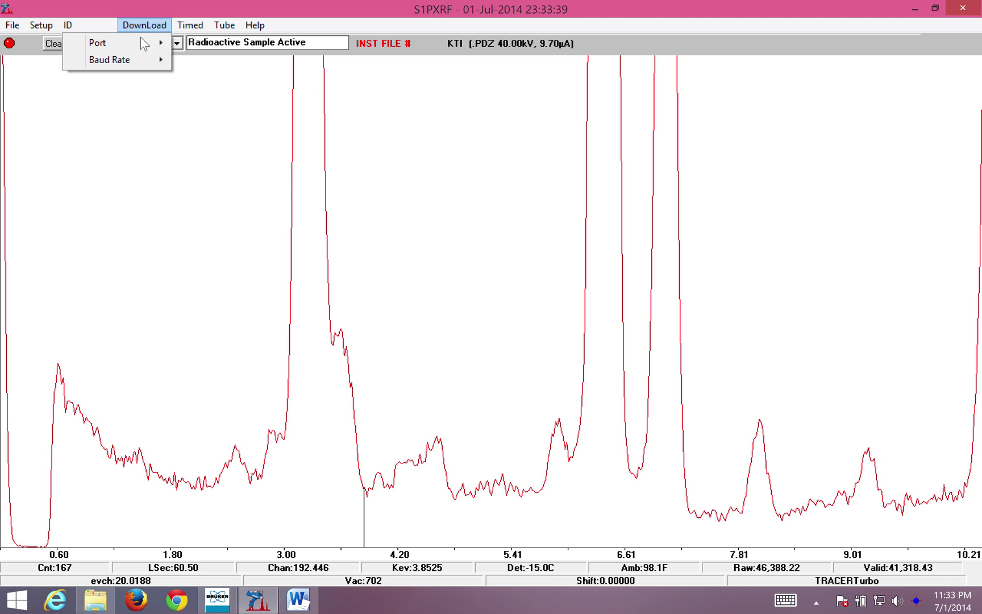
{"action": "mouse_move", "coordinate": [142, 44]}
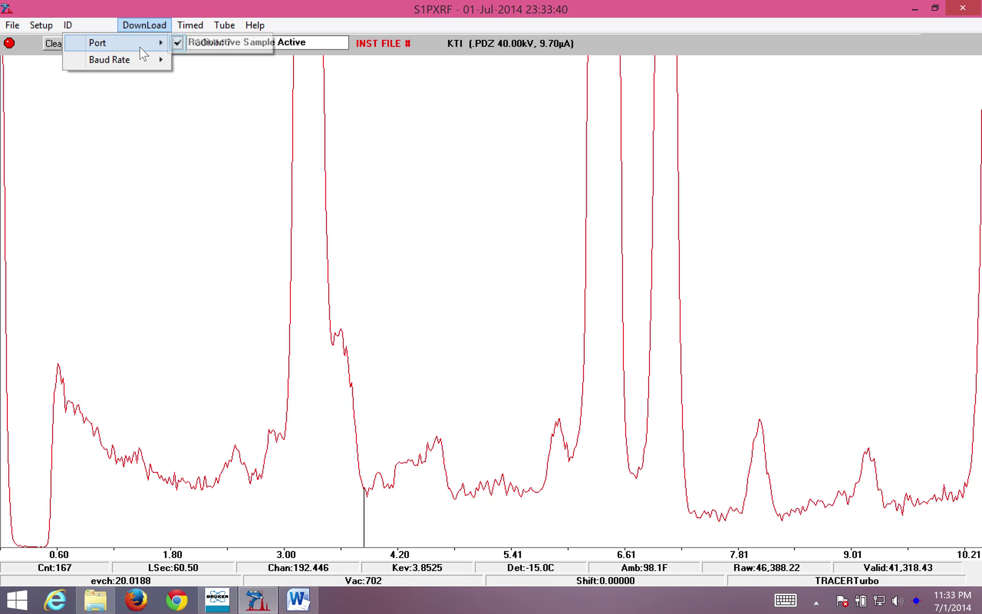
{"action": "left_click", "coordinate": [193, 155]}
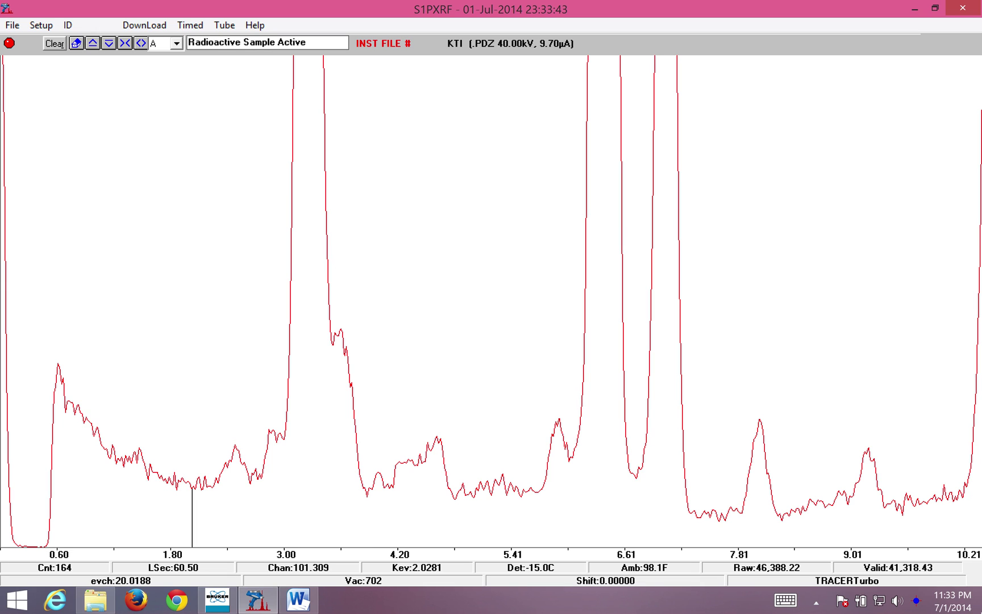
- Open the Control Panel from the Windows Settings charm
{"action": "mouse_move", "coordinate": [959, 411]}
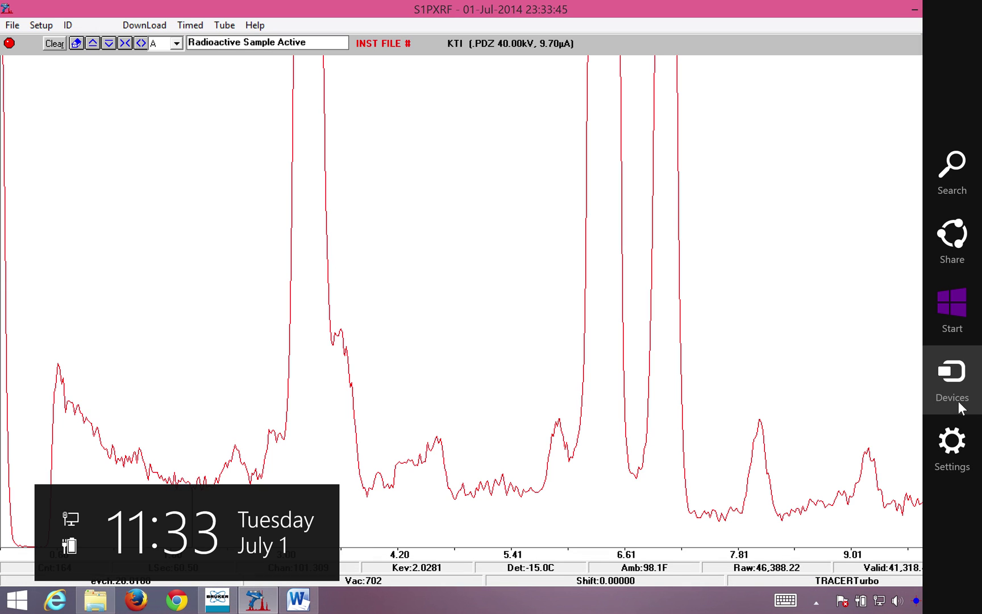
{"action": "left_click", "coordinate": [960, 457]}
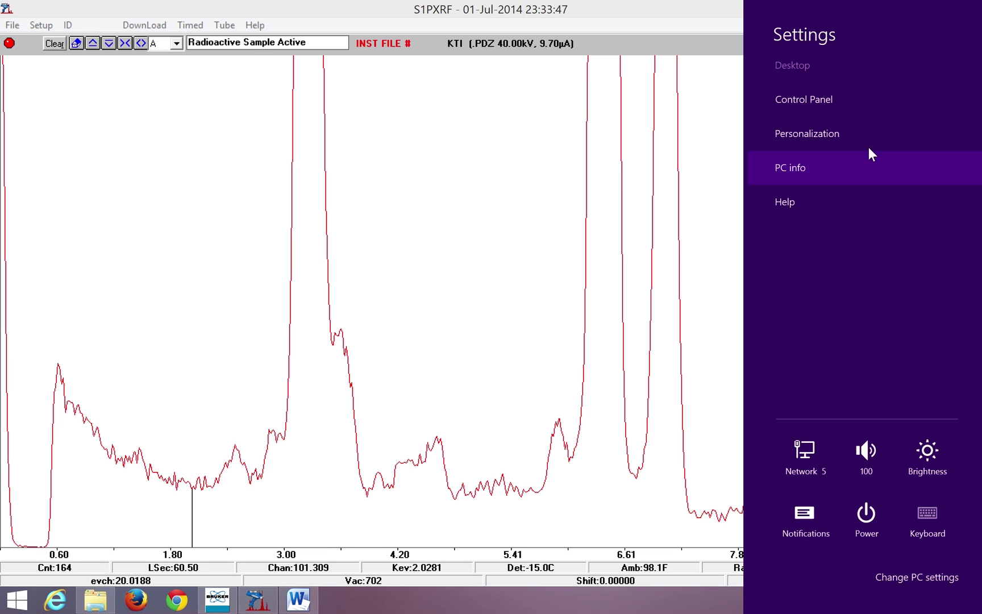
{"action": "left_click", "coordinate": [813, 98]}
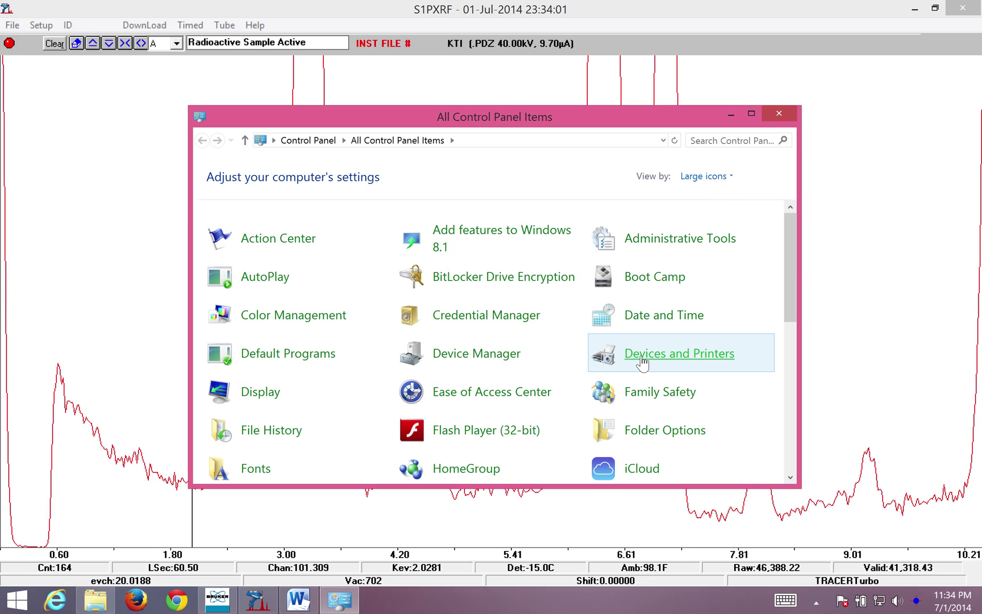
- Check Devices and Printers for the Prolific USB-to-Serial Comm Port's COM9 assignment
{"action": "left_click", "coordinate": [641, 358]}
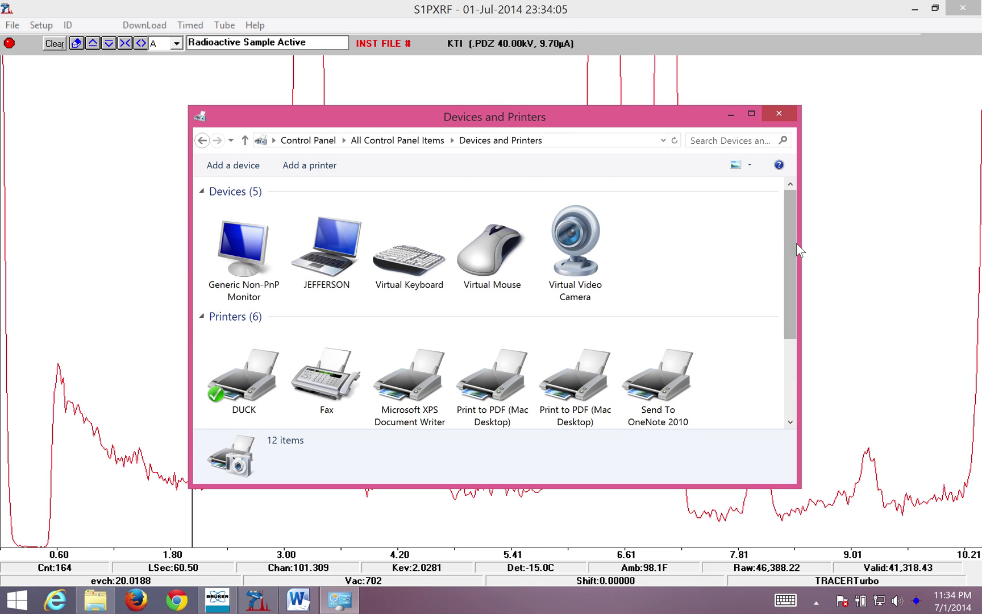
{"action": "left_click_drag", "start_coordinate": [793, 247], "coordinate": [787, 390]}
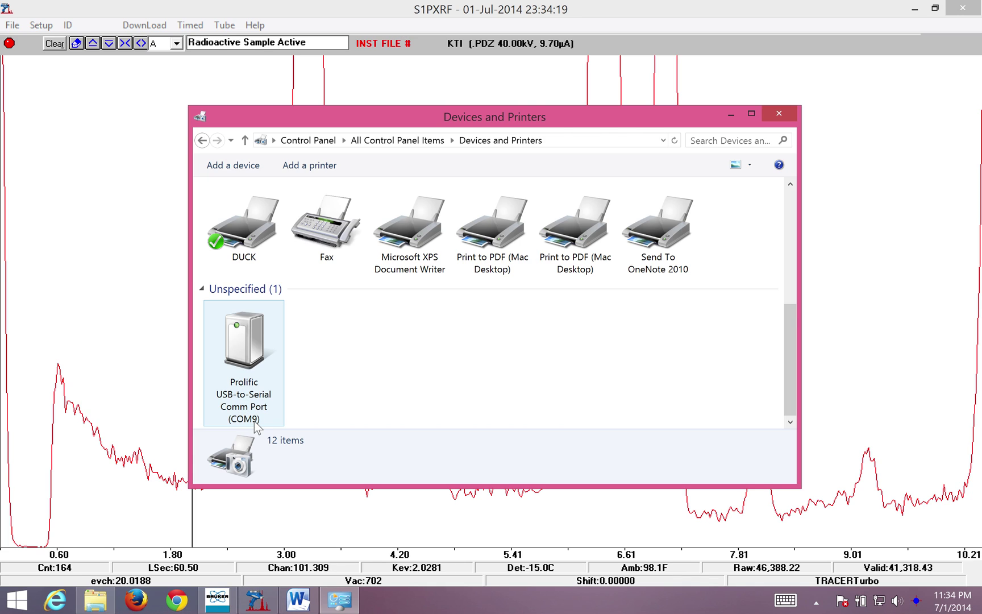
- Close Devices and Printers and set the instrument comm port back to 9
{"action": "left_click", "coordinate": [779, 113]}
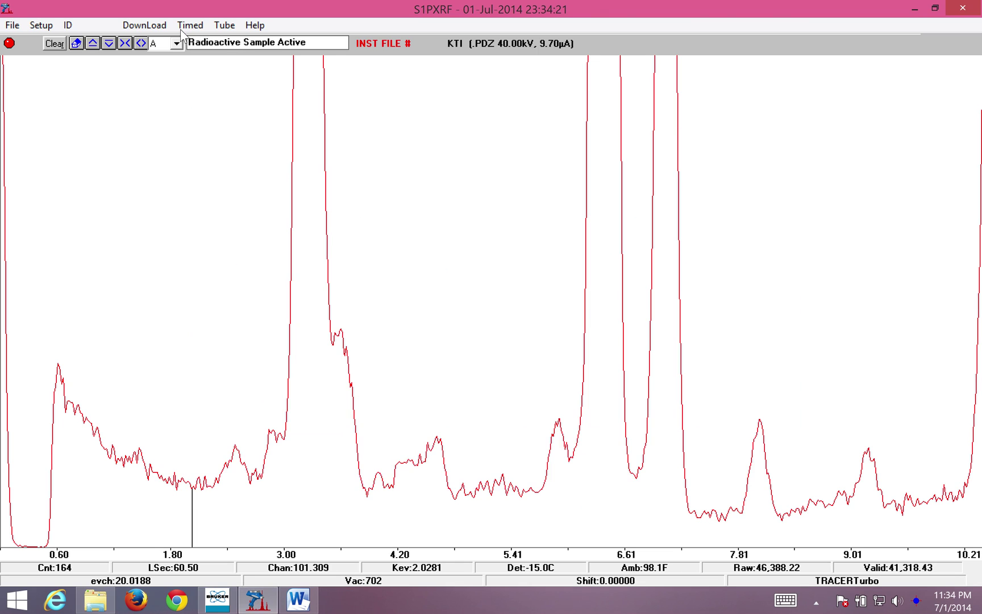
{"action": "left_click", "coordinate": [145, 25]}
{"action": "mouse_move", "coordinate": [149, 46]}
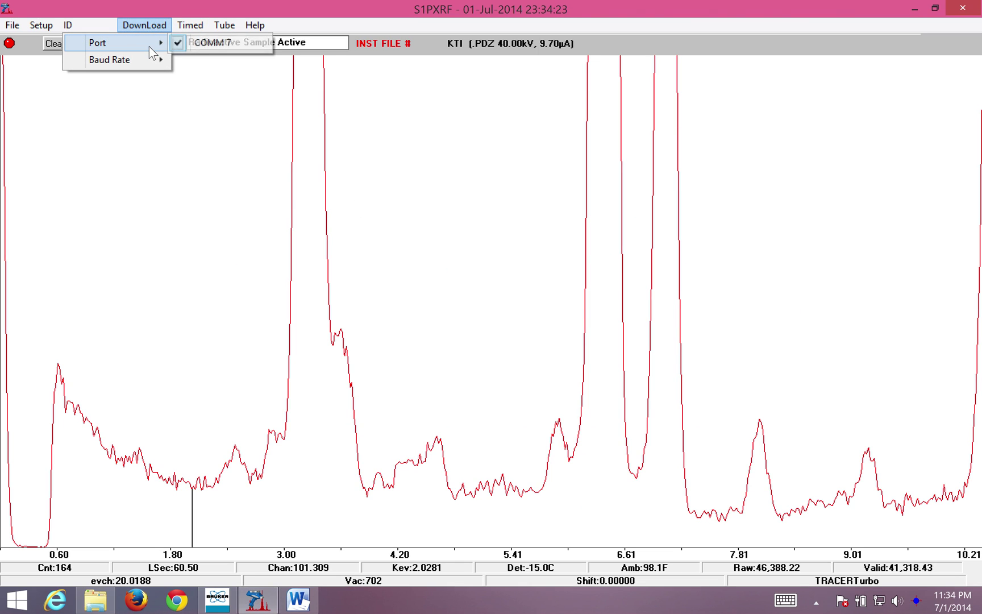
{"action": "left_click", "coordinate": [226, 42]}
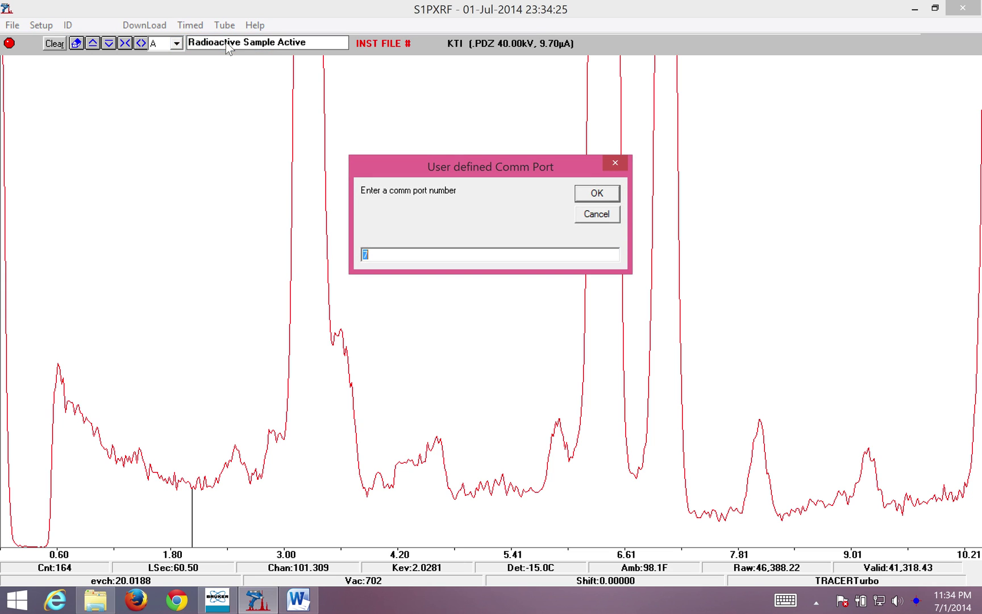
{"action": "type", "text": "9"}
{"action": "left_click", "coordinate": [596, 194]}
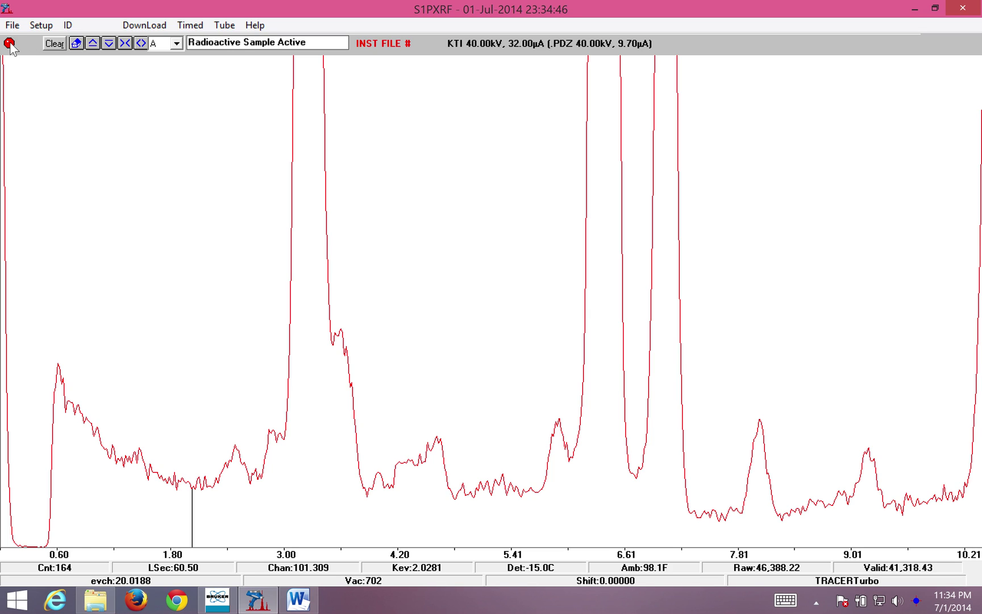
- Confirm COMM 9 at 115200 baud and connect to the instrument
{"action": "left_click", "coordinate": [145, 25]}
{"action": "mouse_move", "coordinate": [154, 44]}
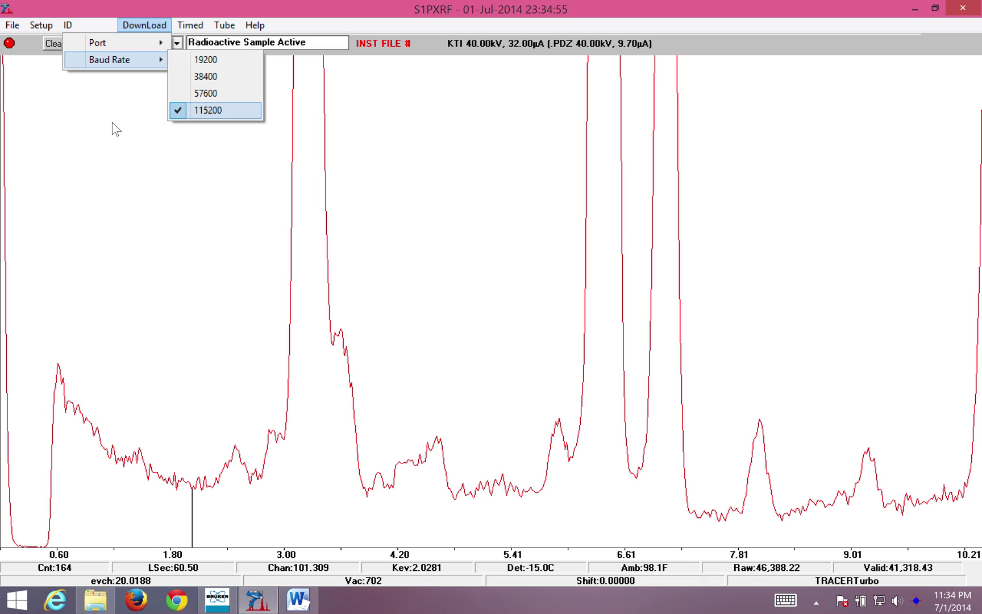
{"action": "left_click", "coordinate": [73, 110]}
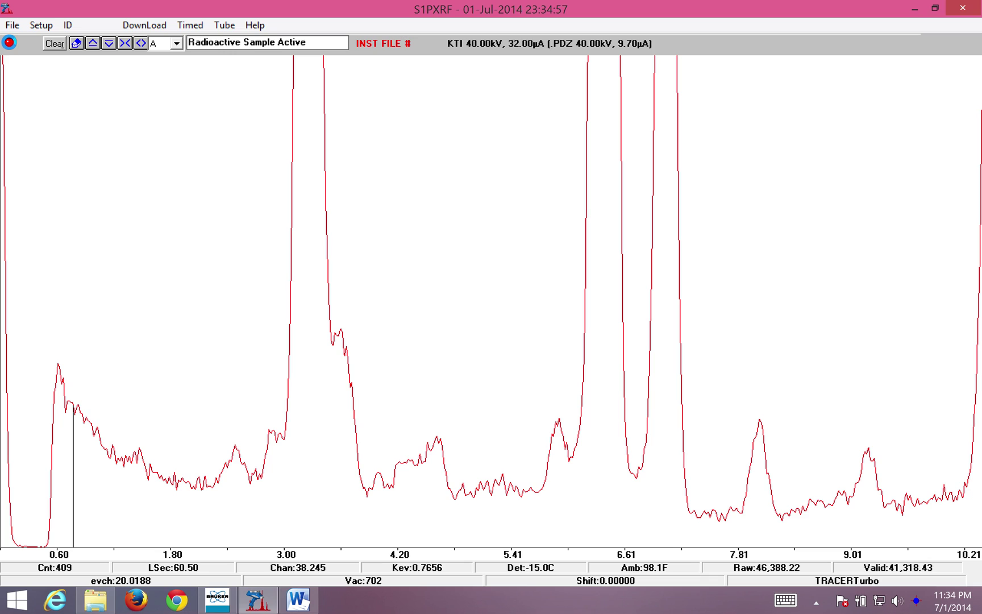
{"action": "left_click", "coordinate": [8, 43]}
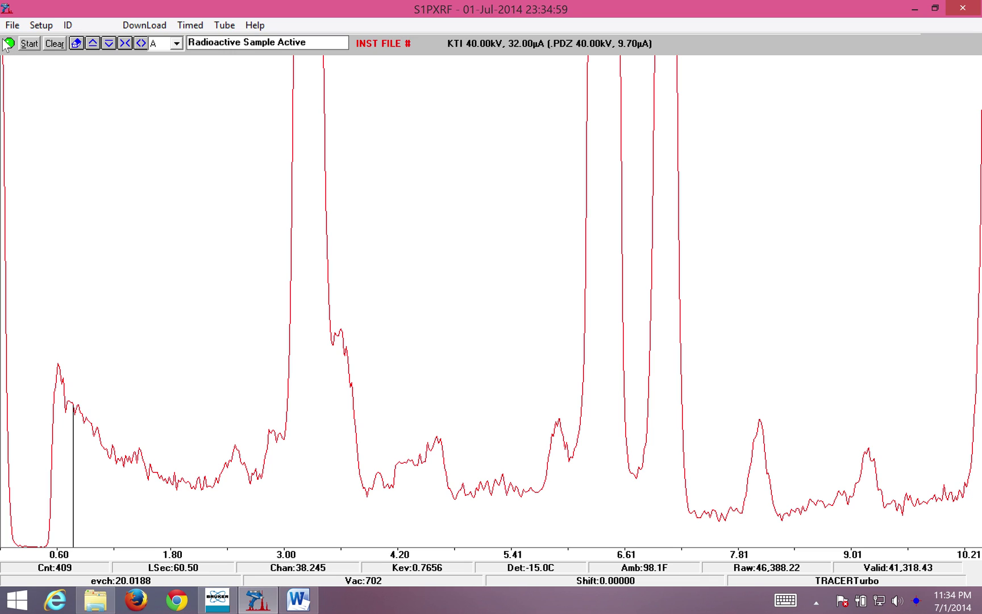
- Enable PC Trigger in the DPP instrument setup, keeping 2048 channels, and close it
{"action": "left_click", "coordinate": [38, 26]}
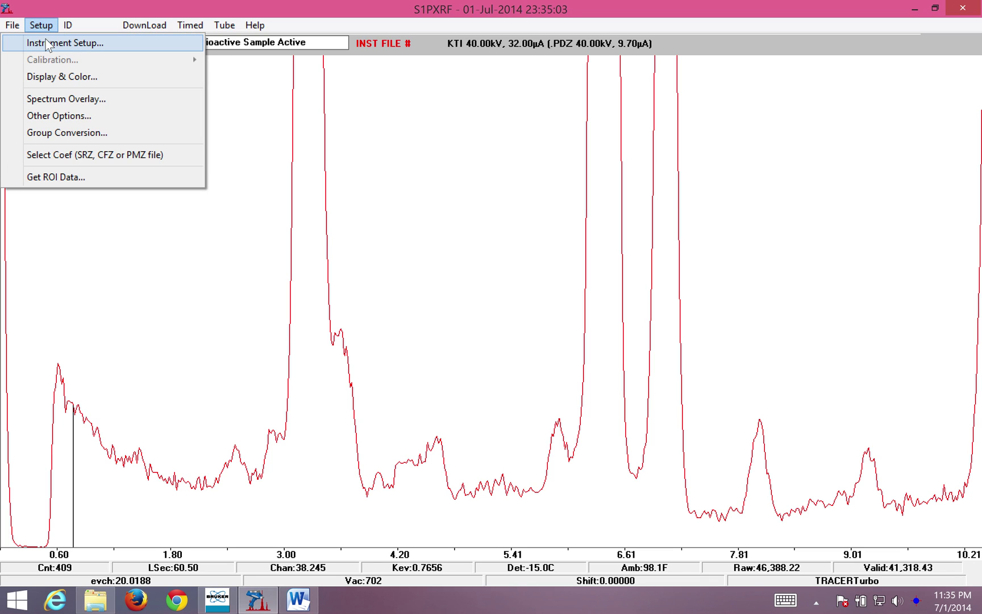
{"action": "left_click", "coordinate": [48, 44]}
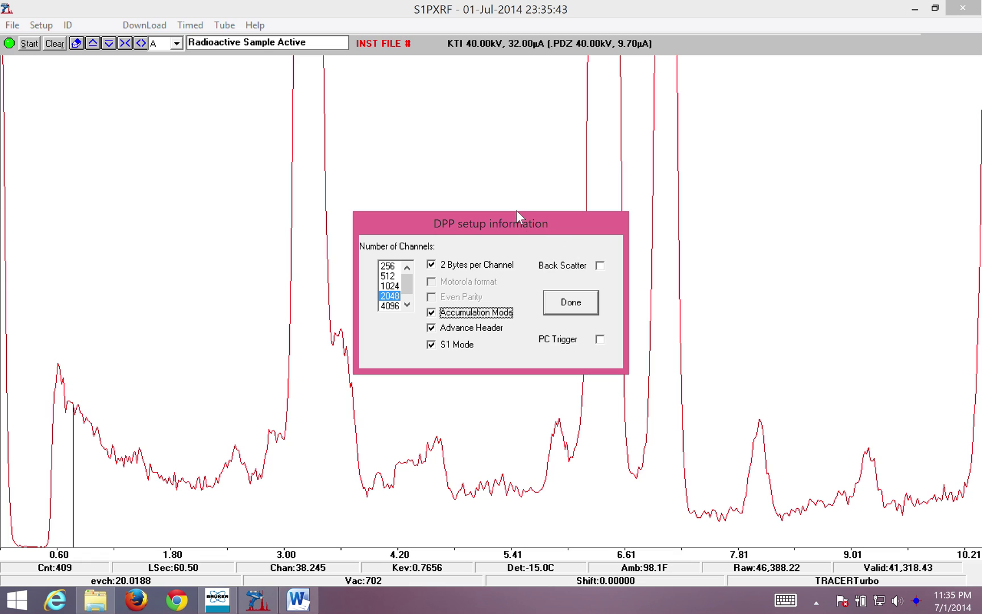
{"action": "left_click", "coordinate": [600, 340]}
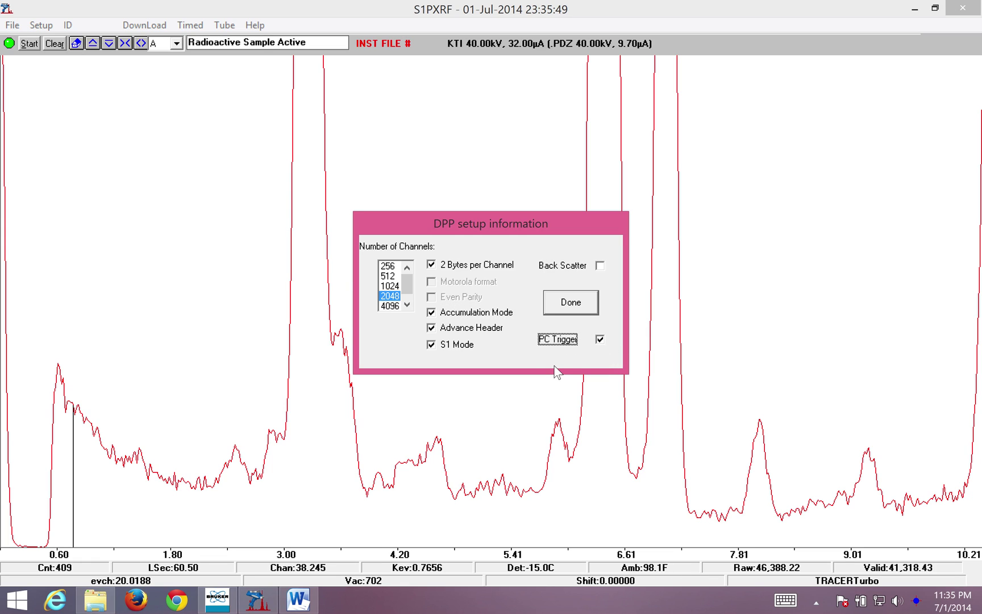
{"action": "left_click", "coordinate": [571, 303]}
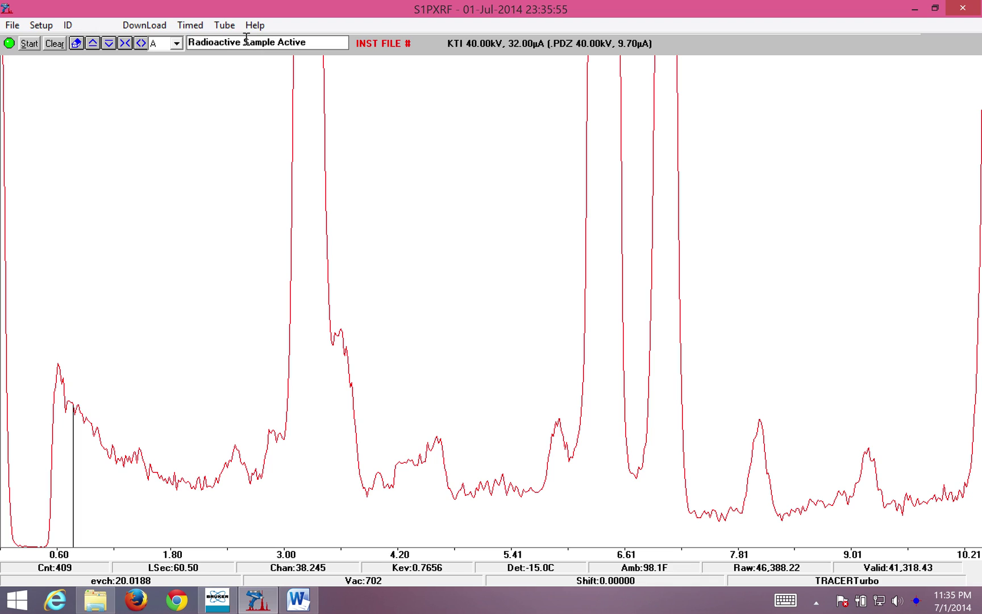
- Read the KTI tube settings and apply the 40.00 kV, 10.50 µA row as active
{"action": "left_click", "coordinate": [230, 25]}
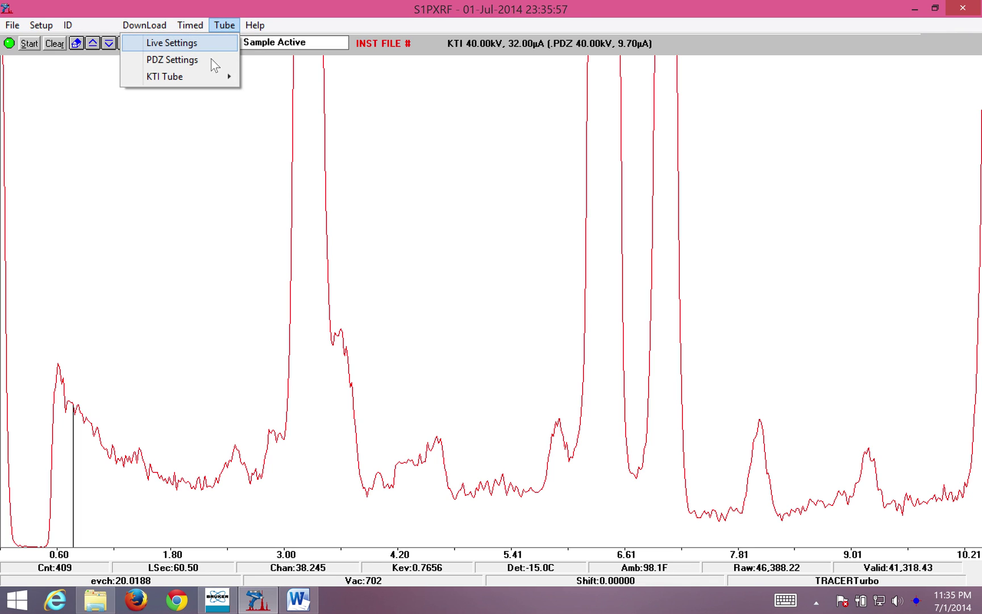
{"action": "mouse_move", "coordinate": [204, 77]}
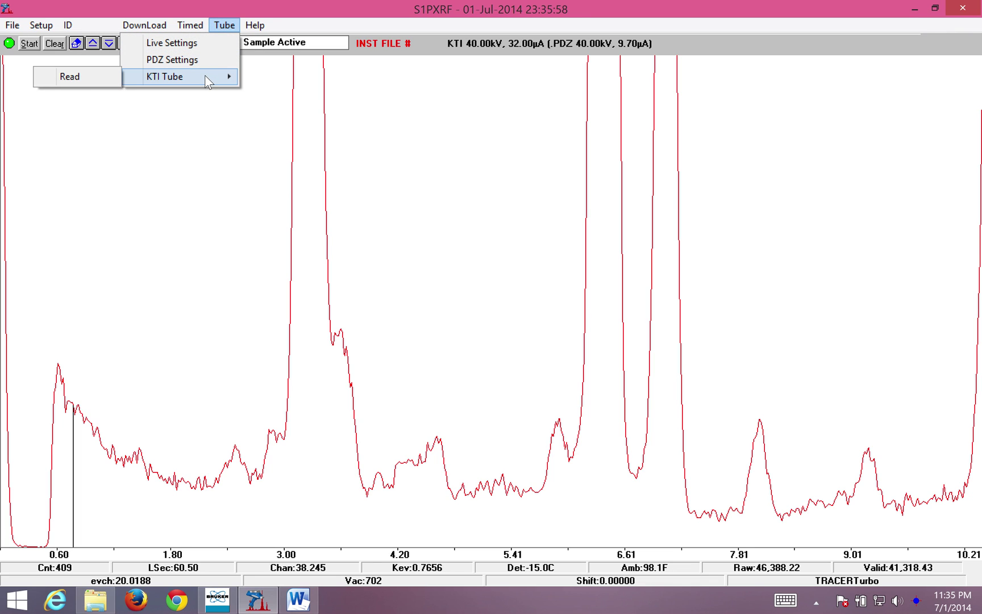
{"action": "left_click", "coordinate": [101, 76]}
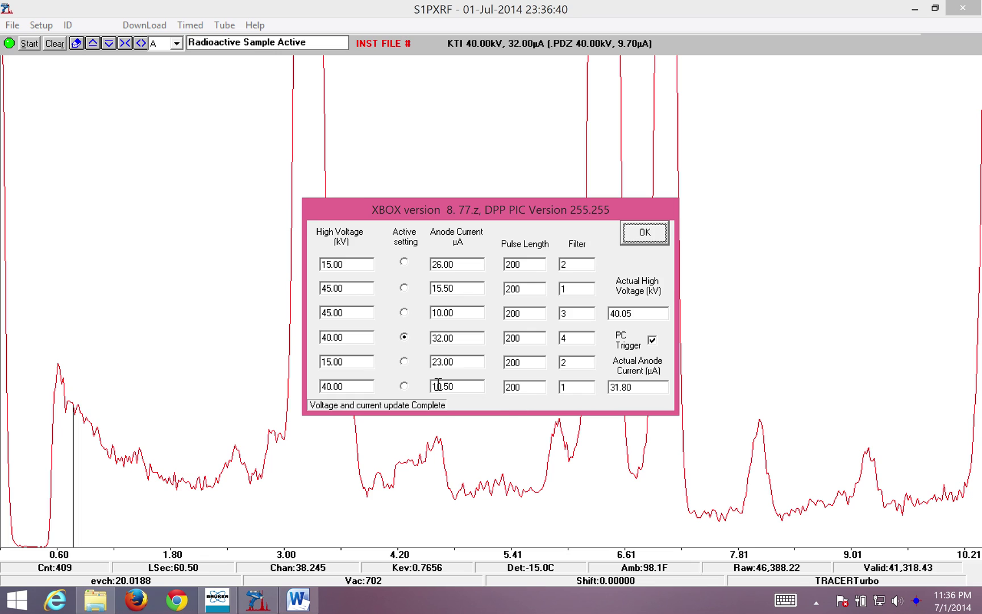
{"action": "left_click", "coordinate": [404, 386]}
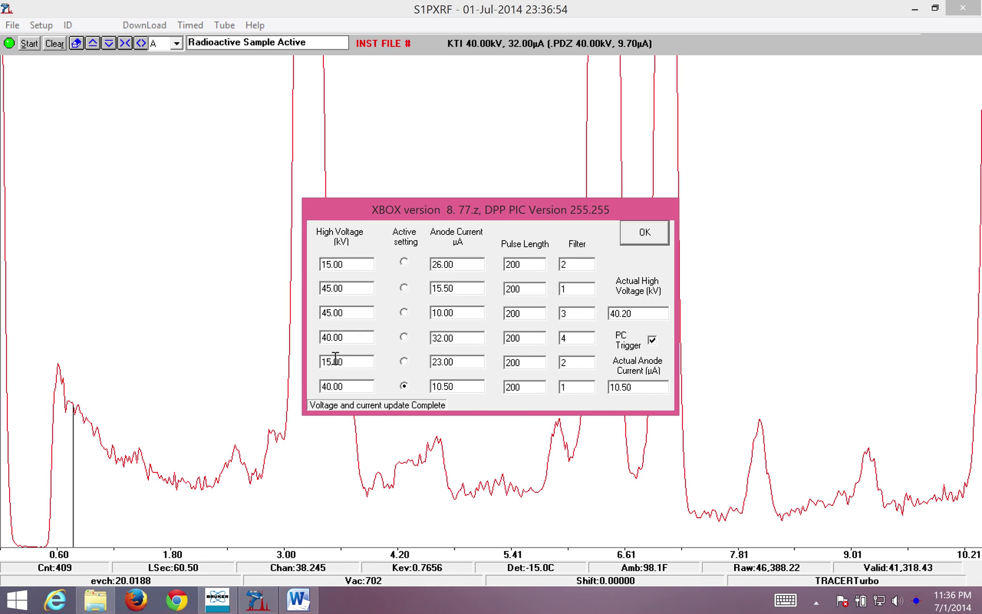
{"action": "left_click", "coordinate": [403, 362]}
{"action": "left_click", "coordinate": [403, 386]}
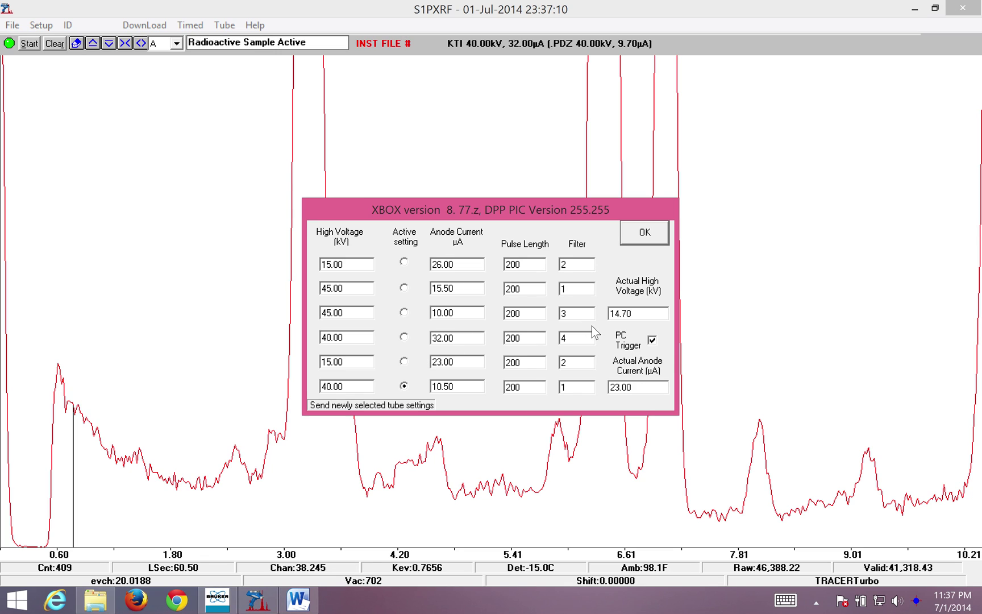
{"action": "left_click", "coordinate": [648, 239]}
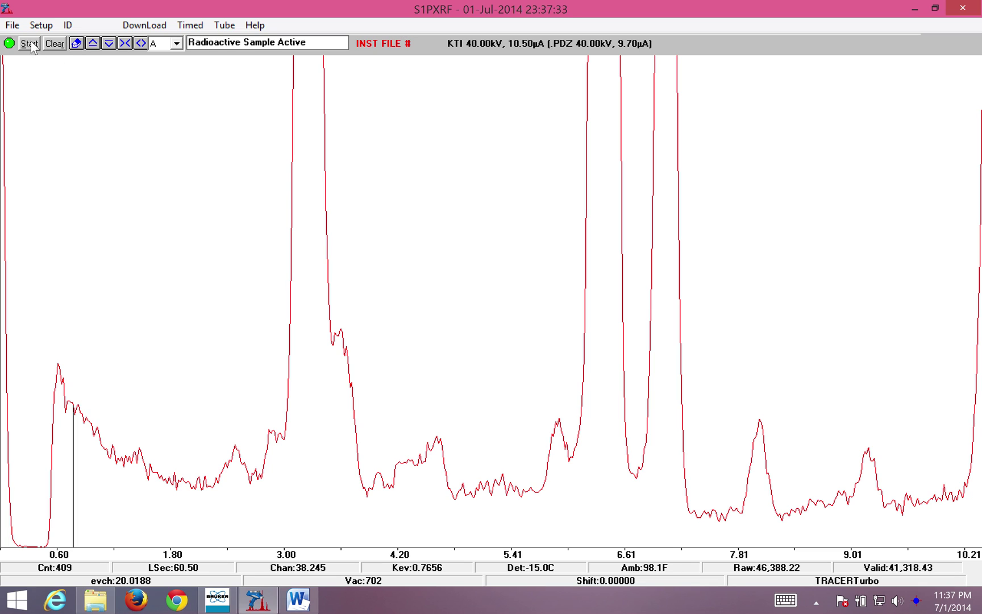
- Show the full energy range and acquire a spectrum for about 24 seconds
{"action": "left_click", "coordinate": [78, 46]}
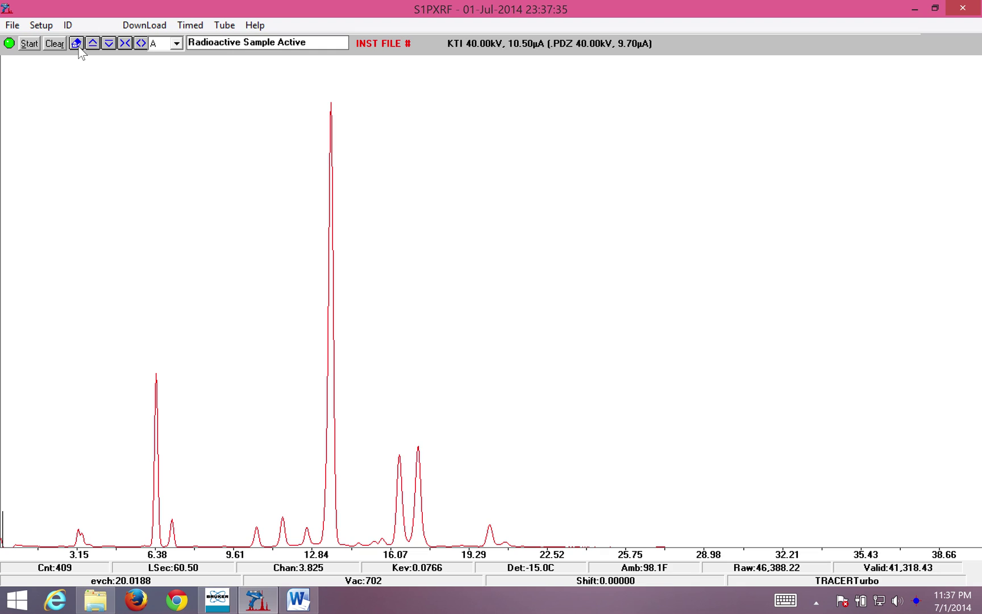
{"action": "left_click", "coordinate": [30, 44]}
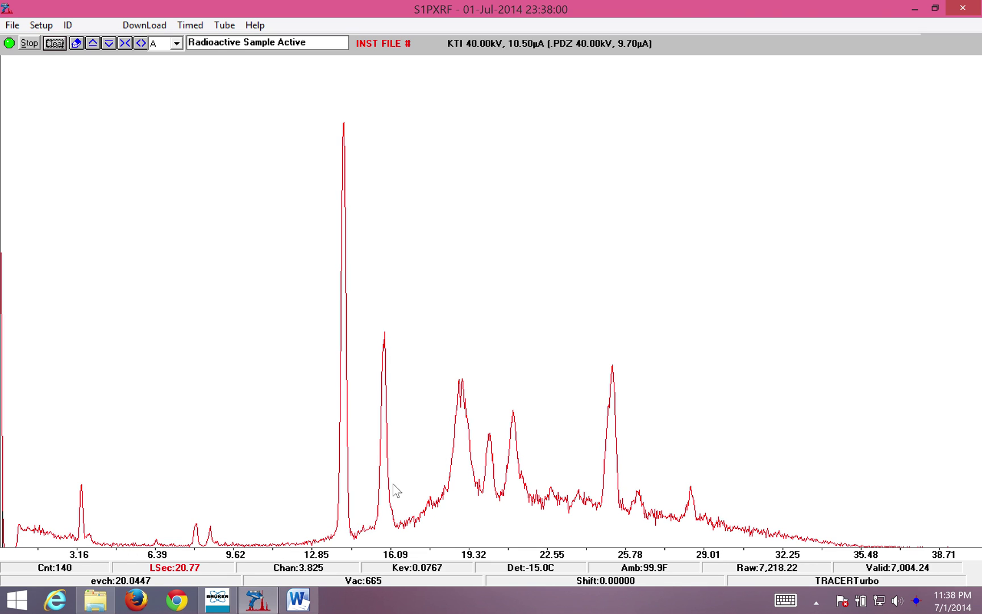
{"action": "left_click", "coordinate": [32, 46]}
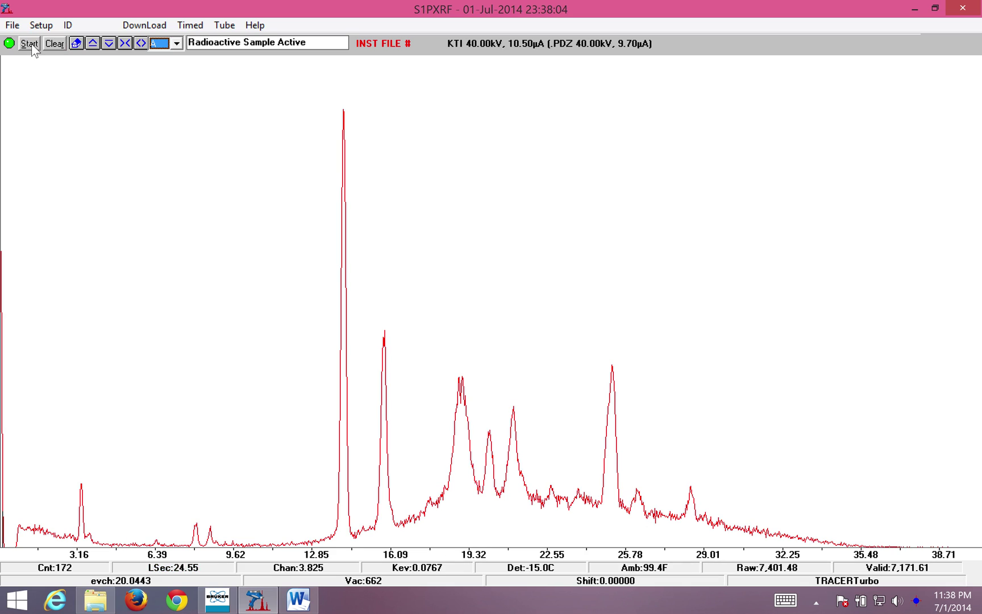
- Run a 30-second timed assay saved under the name 'iPhone Red Filter'
{"action": "left_click", "coordinate": [195, 31]}
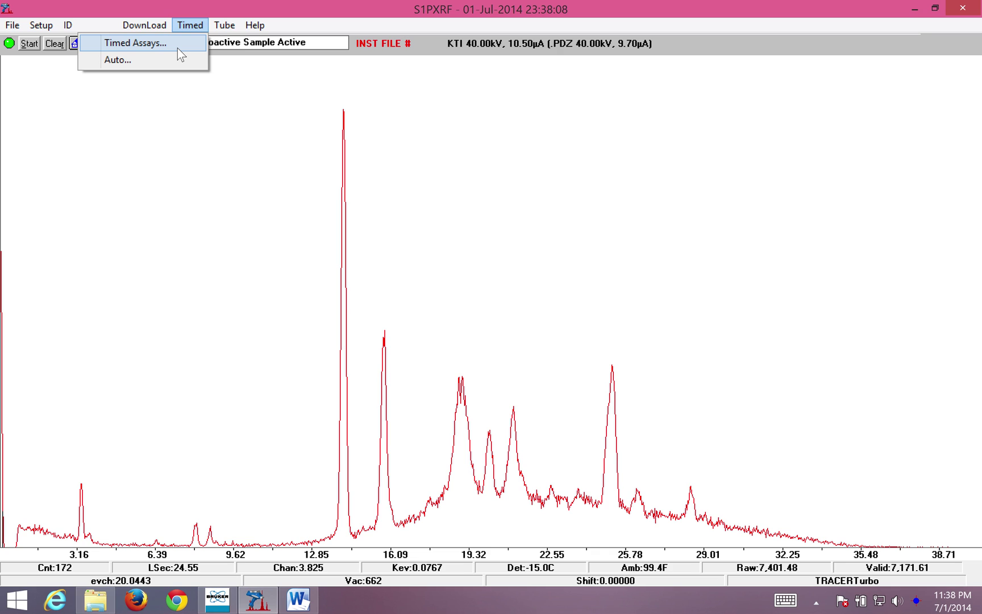
{"action": "left_click", "coordinate": [177, 48]}
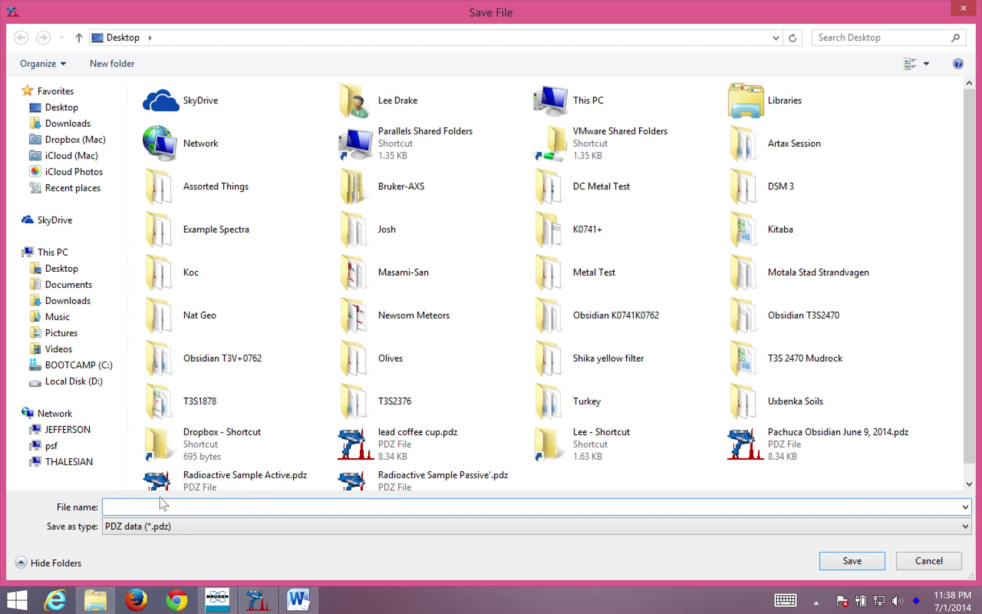
{"action": "type", "text": "i"}
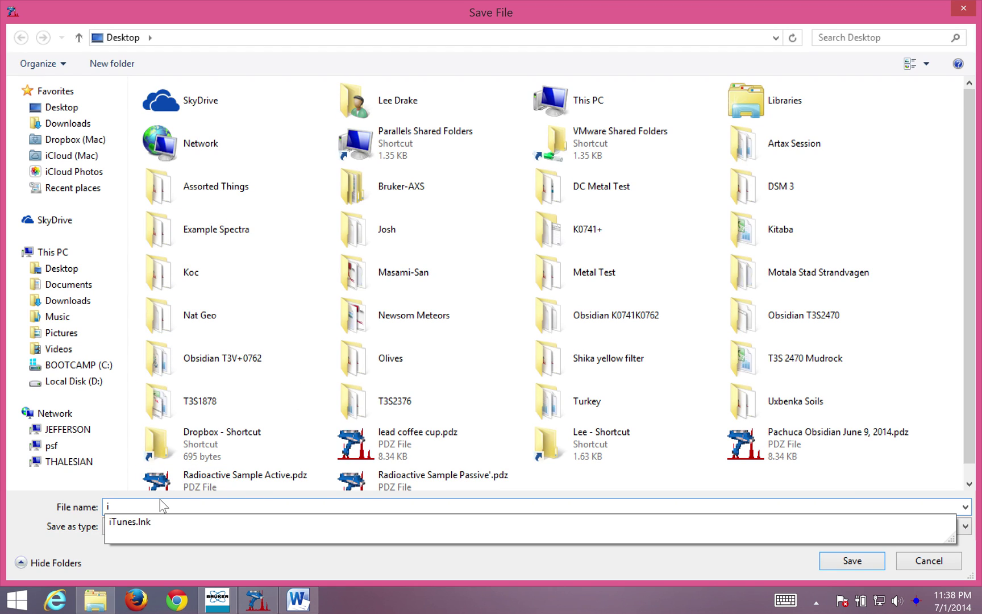
{"action": "type", "text": "Phone Red Filter"}
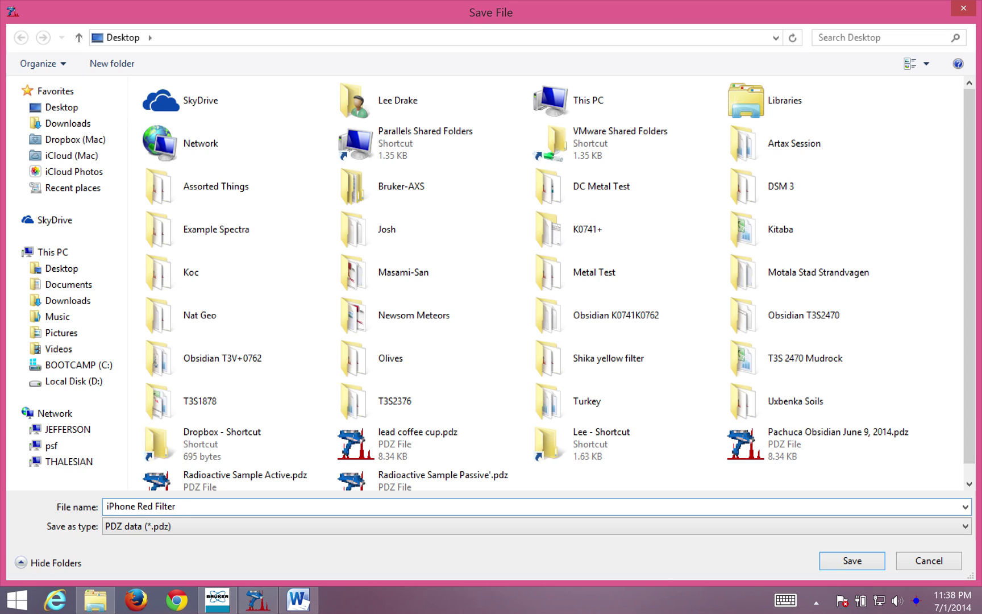
{"action": "key", "text": "Return"}
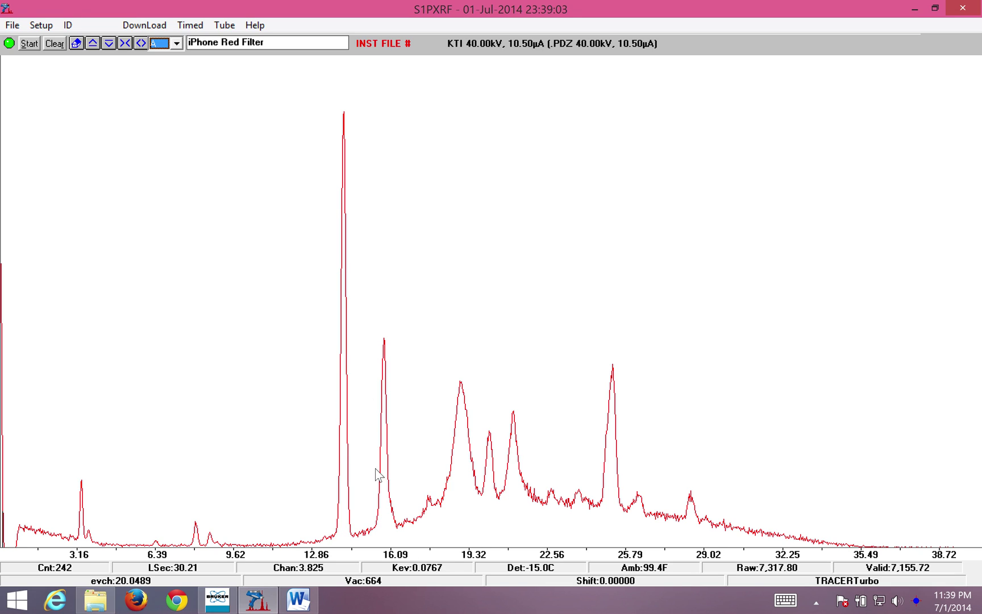
- Open the element identification periodic table and mark the iron lines on the spectrum
{"action": "left_click", "coordinate": [68, 26]}
{"action": "left_click", "coordinate": [147, 63]}
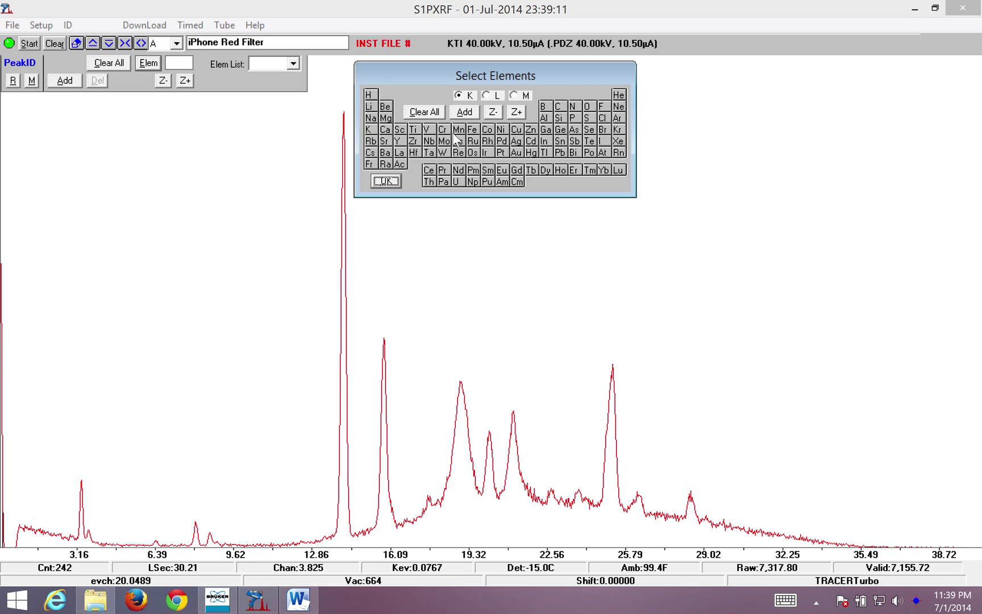
{"action": "left_click", "coordinate": [469, 131]}
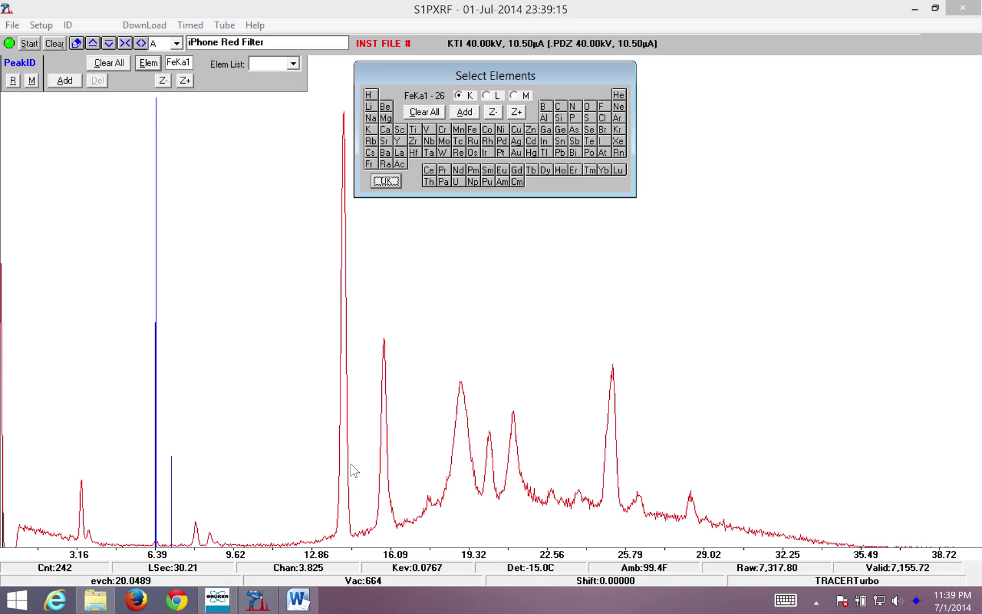
- Step up from Fe through Cu, Zn, Ge, Se, Br, Kr and Rb to Sr, then add SrKa1
{"action": "left_click", "coordinate": [517, 112]}
{"action": "left_click", "coordinate": [516, 112]}
{"action": "left_click", "coordinate": [517, 112]}
{"action": "left_click", "coordinate": [517, 112]}
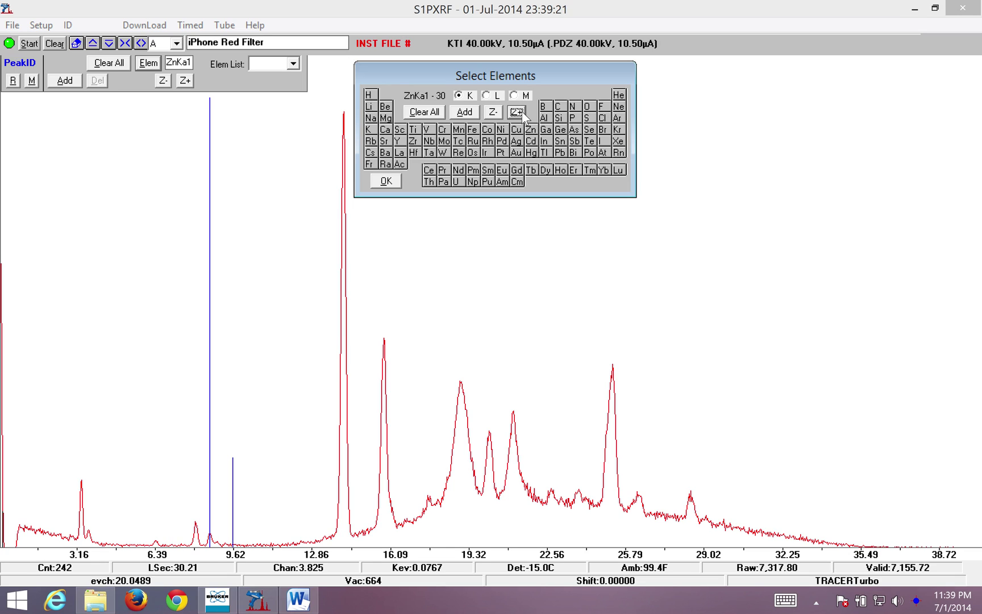
{"action": "left_click", "coordinate": [522, 113]}
{"action": "left_click", "coordinate": [523, 113]}
{"action": "left_click", "coordinate": [523, 113]}
{"action": "left_click", "coordinate": [523, 113]}
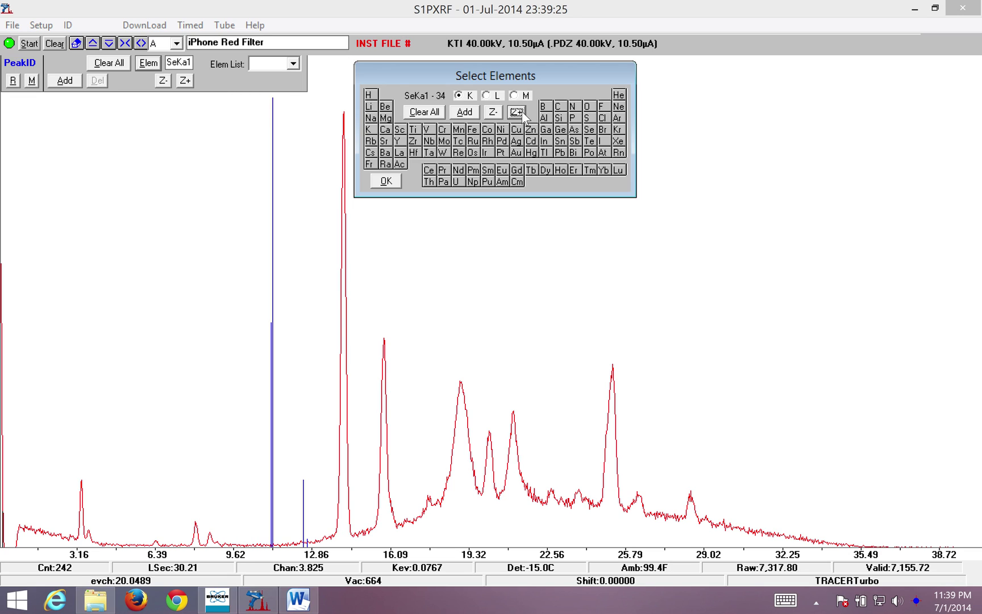
{"action": "left_click", "coordinate": [523, 114]}
{"action": "left_click", "coordinate": [523, 113]}
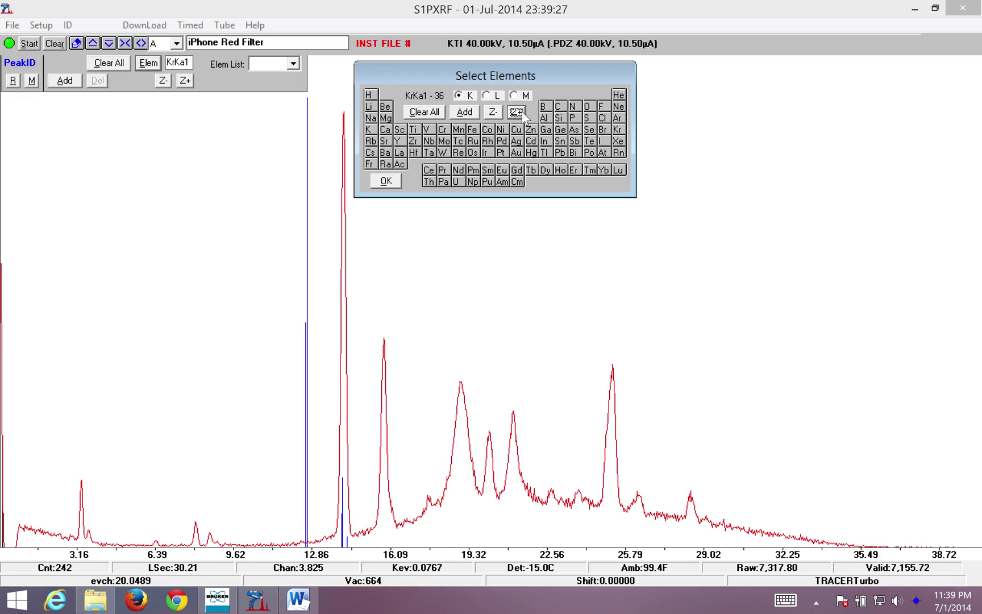
{"action": "left_click", "coordinate": [523, 113]}
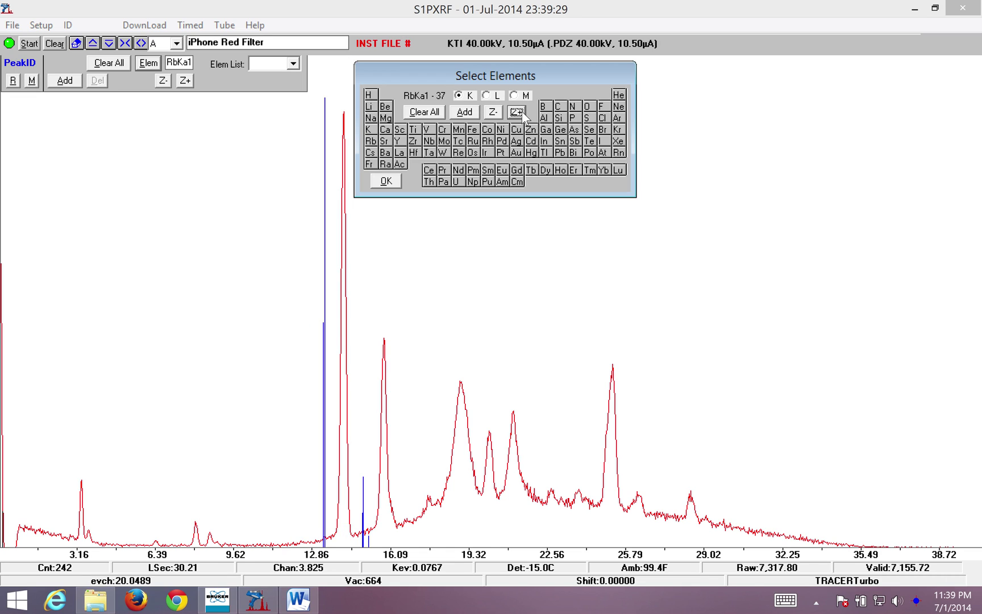
{"action": "left_click", "coordinate": [523, 114]}
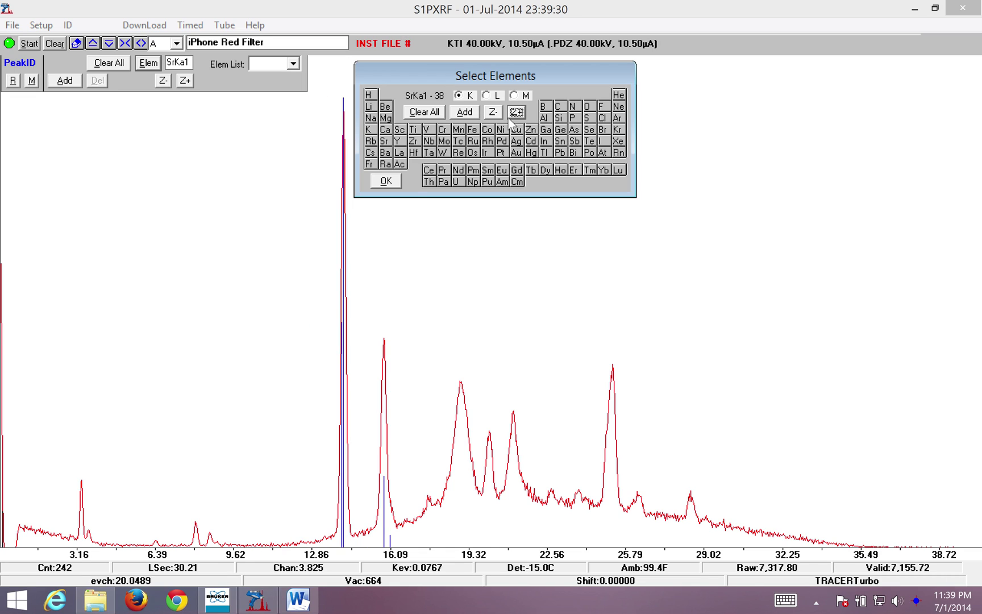
{"action": "left_click", "coordinate": [464, 112]}
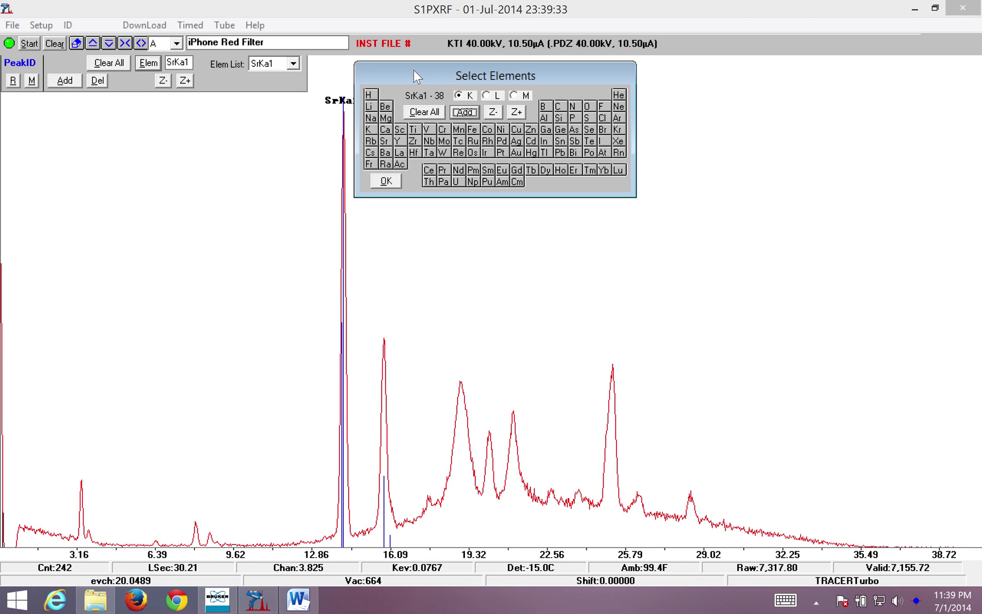
- Move the element picker aside, step up to zirconium and add the ZrKa1 label
{"action": "left_click_drag", "start_coordinate": [413, 69], "coordinate": [504, 70]}
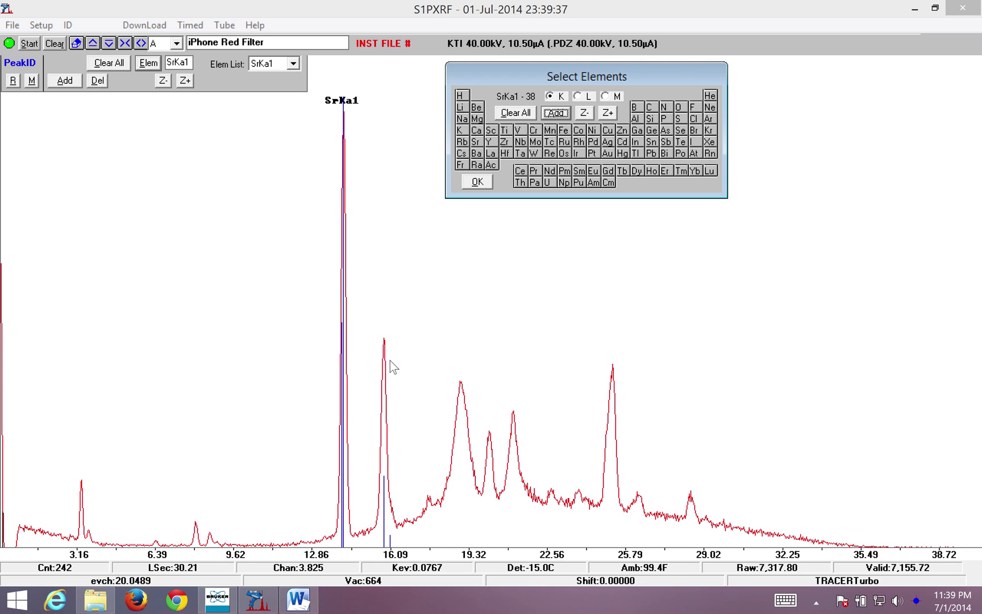
{"action": "left_click", "coordinate": [607, 113]}
{"action": "left_click", "coordinate": [608, 112]}
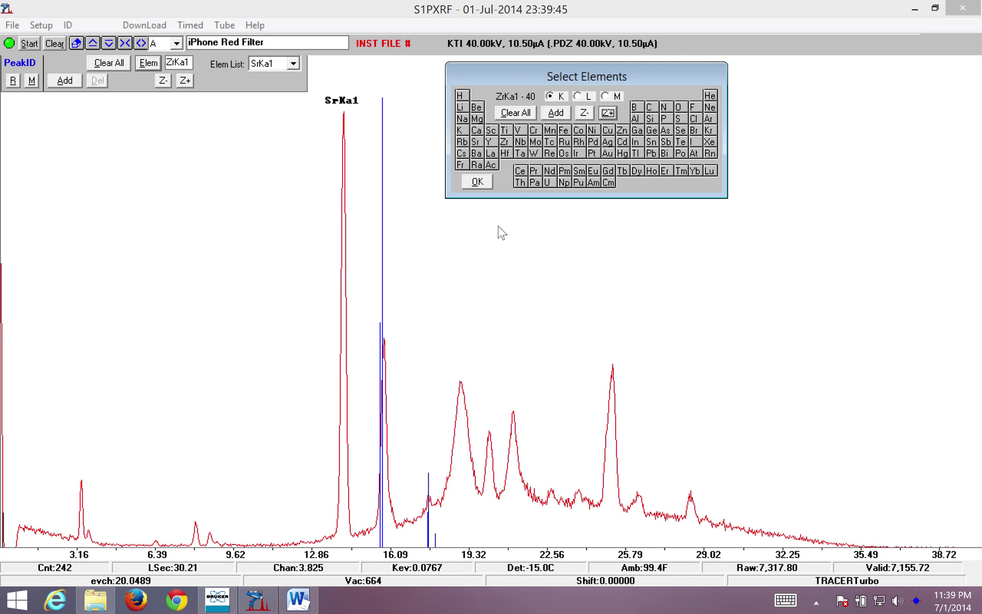
{"action": "left_click", "coordinate": [547, 112]}
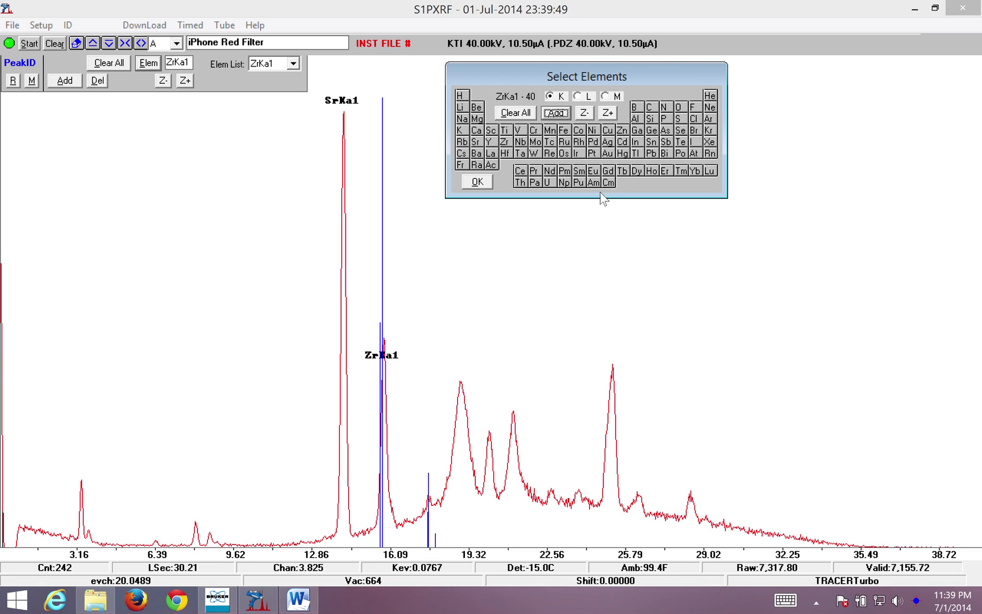
- Step the element choice past technetium and ruthenium up to rhodium
{"action": "left_click", "coordinate": [611, 115]}
{"action": "left_click", "coordinate": [611, 115]}
{"action": "left_click", "coordinate": [611, 115]}
{"action": "left_click", "coordinate": [607, 113]}
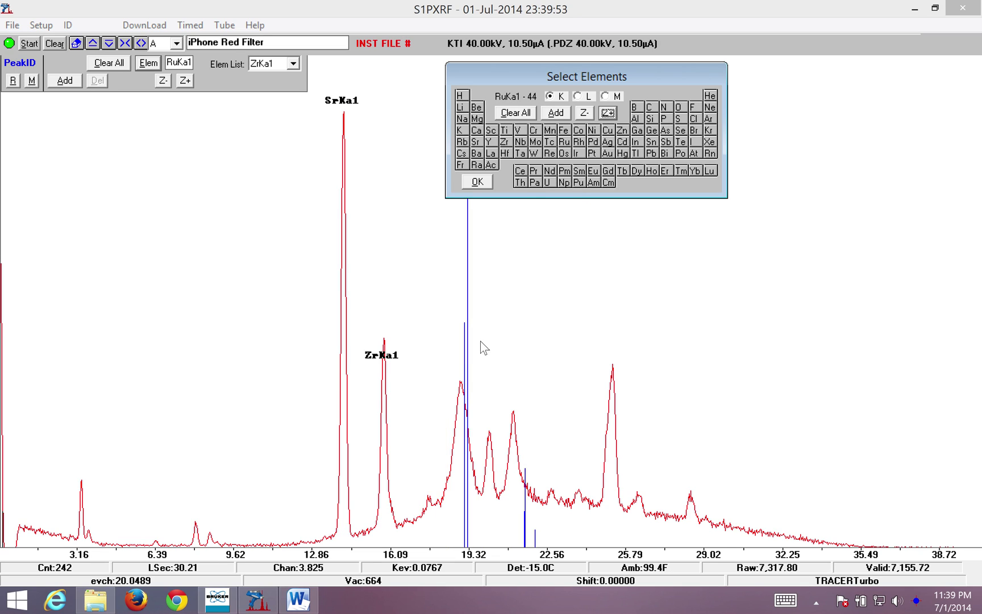
{"action": "left_click", "coordinate": [585, 114]}
{"action": "left_click", "coordinate": [608, 113]}
{"action": "left_click", "coordinate": [585, 113]}
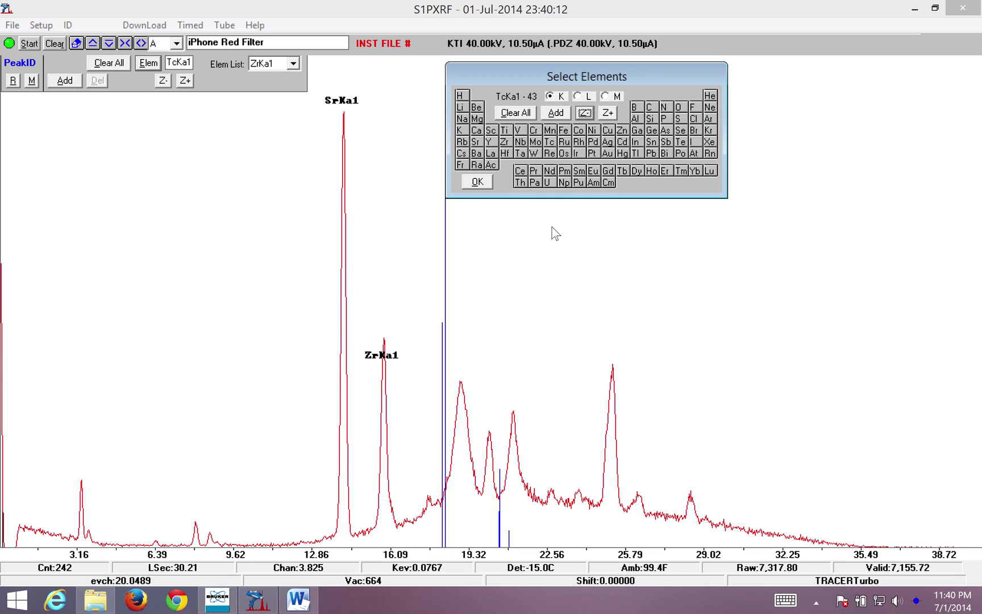
{"action": "left_click", "coordinate": [611, 114]}
{"action": "left_click", "coordinate": [611, 114]}
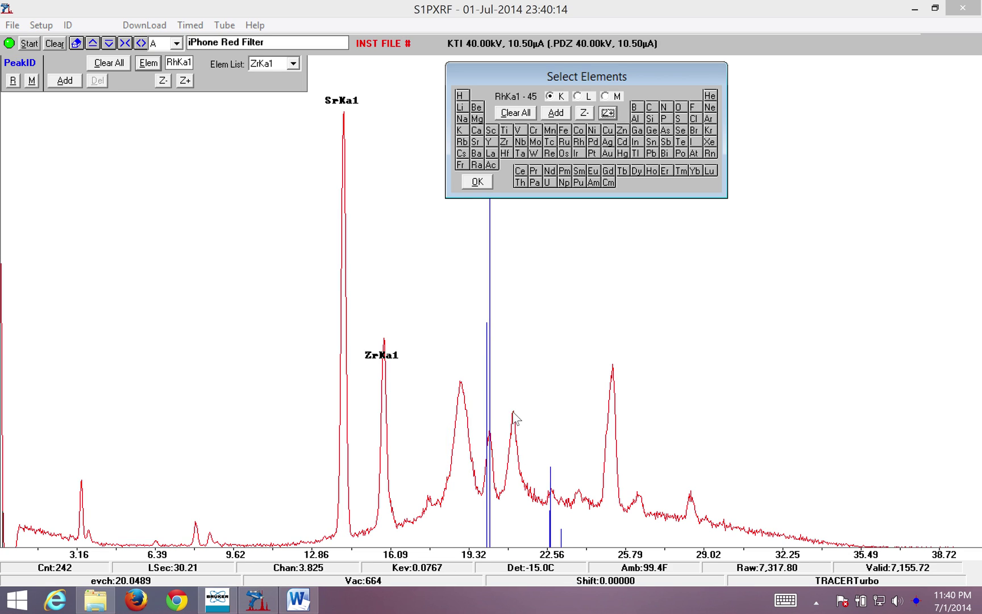
- Add the RhKa1 label, then step to palladium and add PdKa1
{"action": "left_click", "coordinate": [555, 113]}
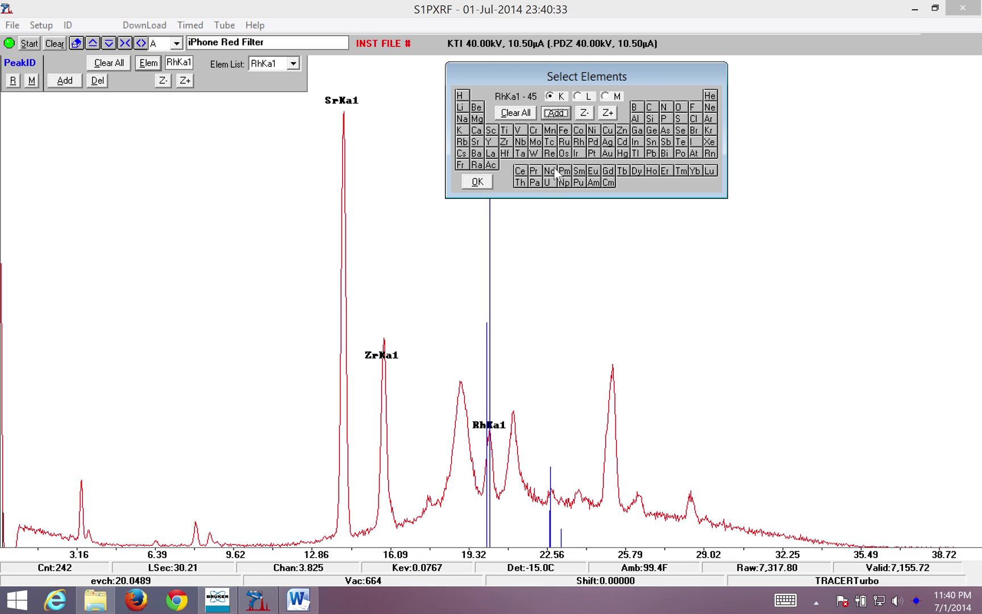
{"action": "left_click", "coordinate": [609, 114]}
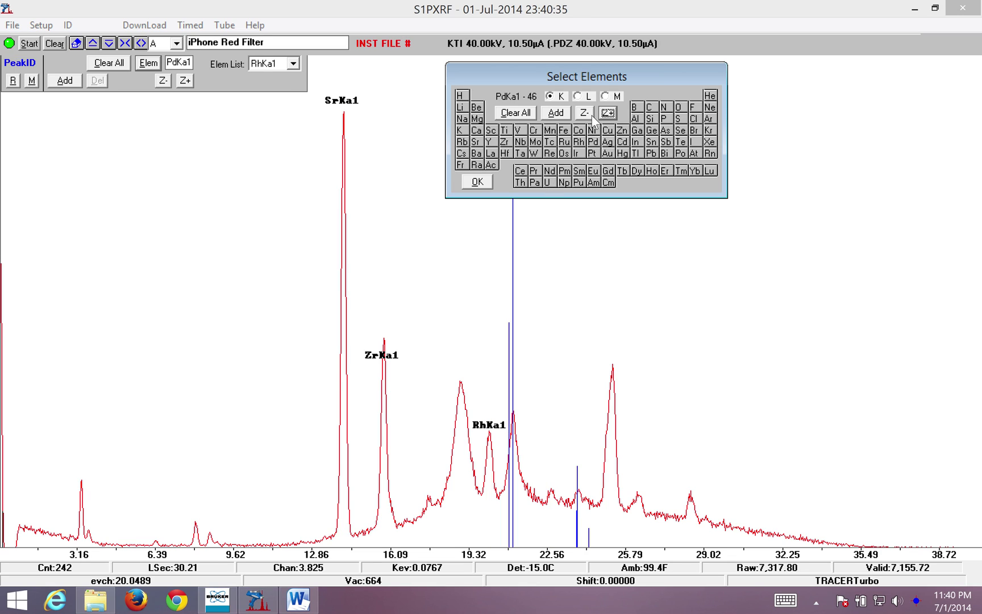
{"action": "left_click", "coordinate": [555, 113]}
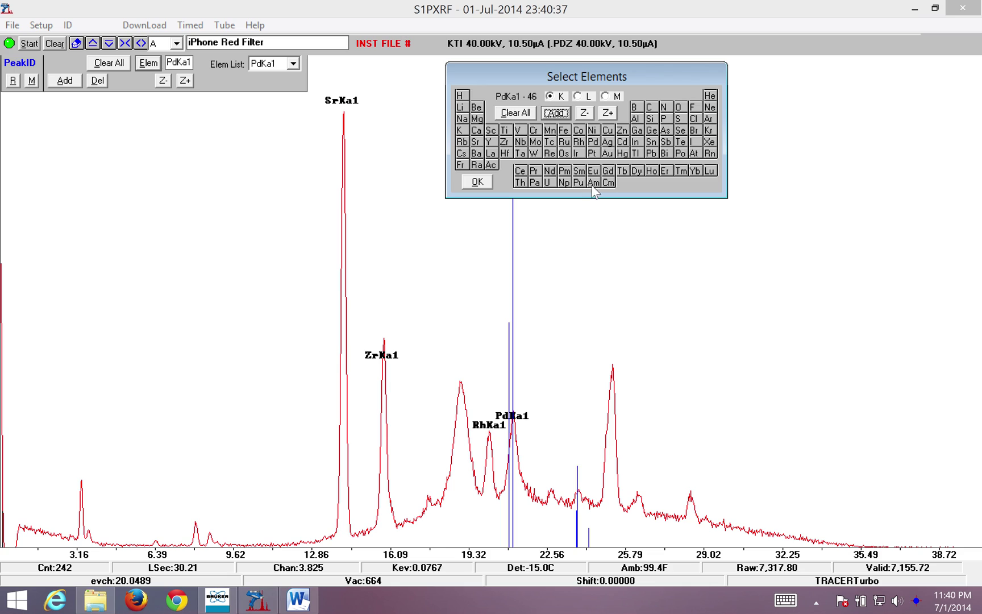
- Step up through Ag, Cd and In to tin and add the SnKa1 label
{"action": "left_click", "coordinate": [608, 113]}
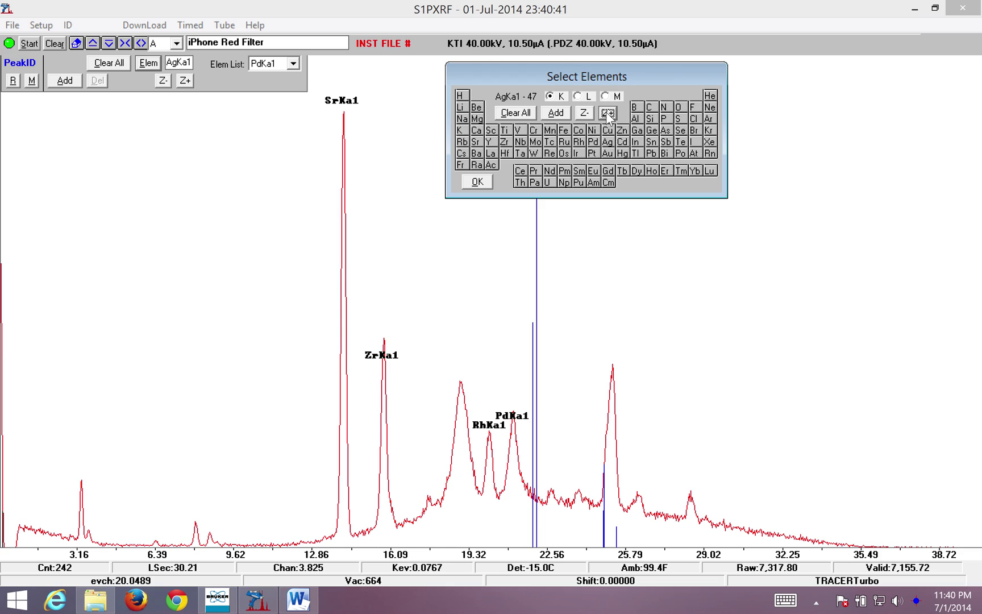
{"action": "left_click", "coordinate": [608, 113]}
{"action": "left_click", "coordinate": [608, 114]}
{"action": "left_click", "coordinate": [608, 113]}
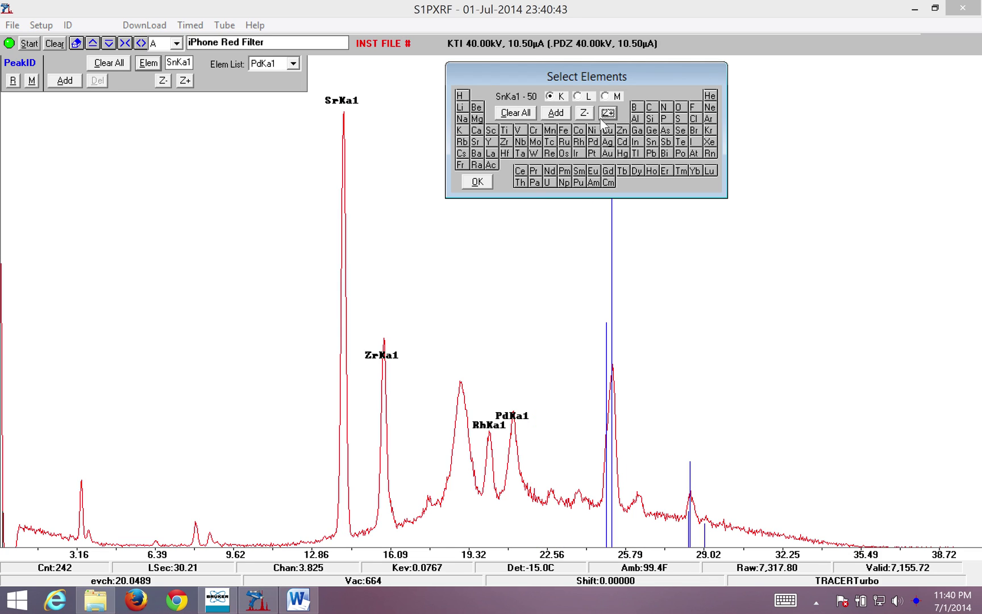
{"action": "left_click", "coordinate": [556, 113]}
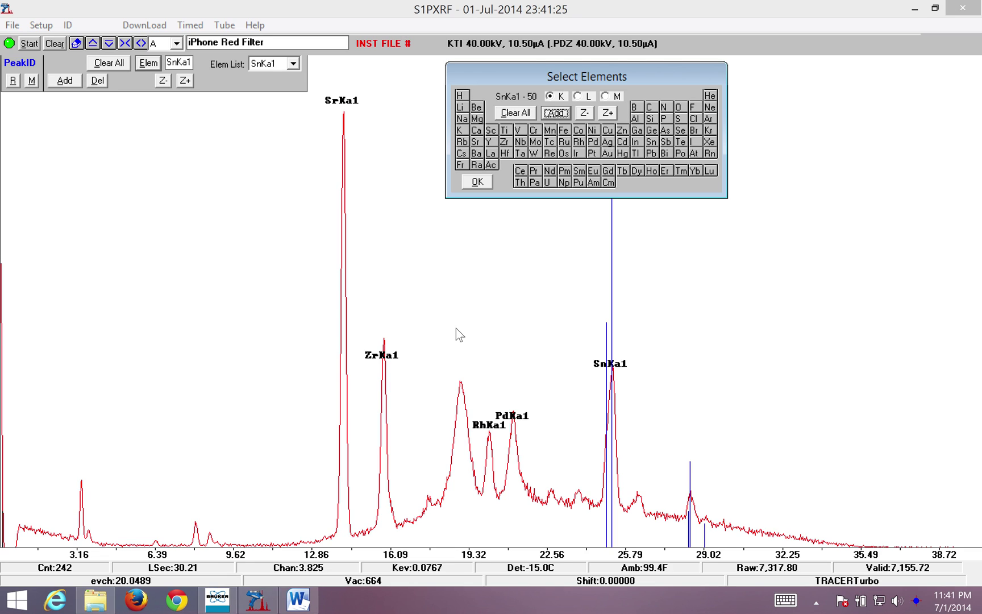
- Open Setup > Spectrum Overlay and move the red-filter spectrum from A to B
{"action": "left_click", "coordinate": [44, 26]}
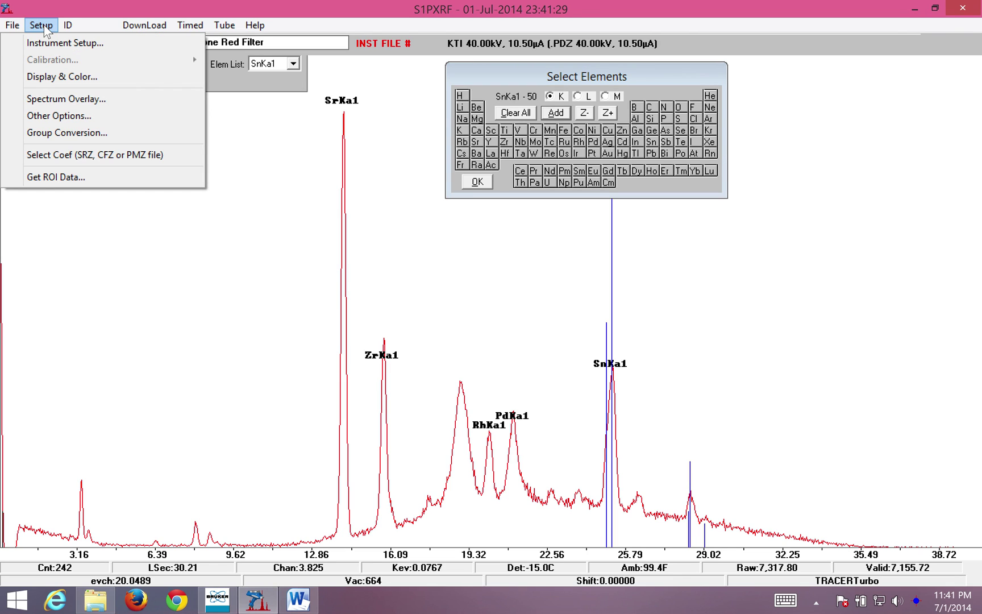
{"action": "left_click", "coordinate": [64, 99]}
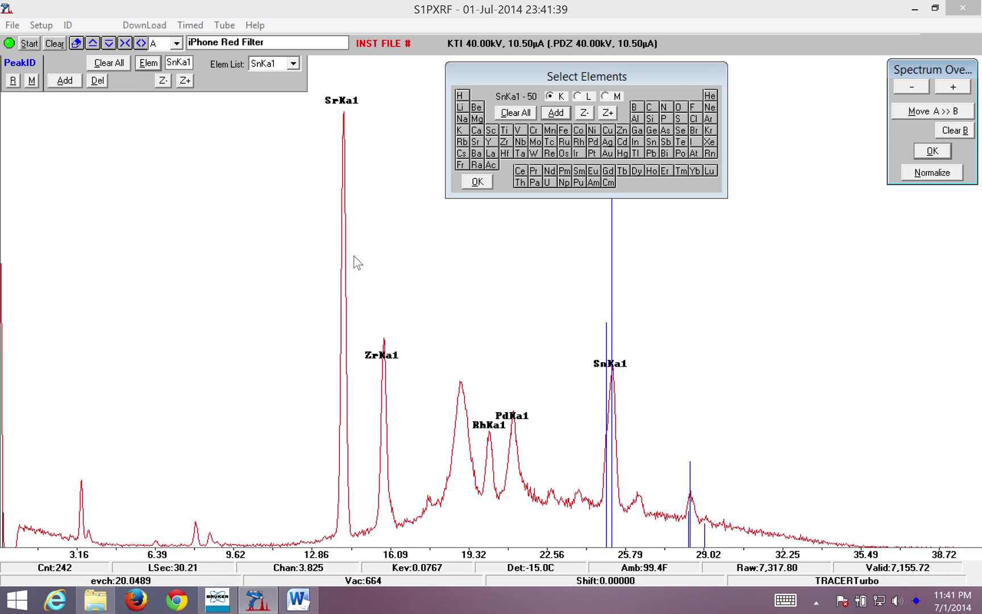
{"action": "left_click", "coordinate": [912, 112]}
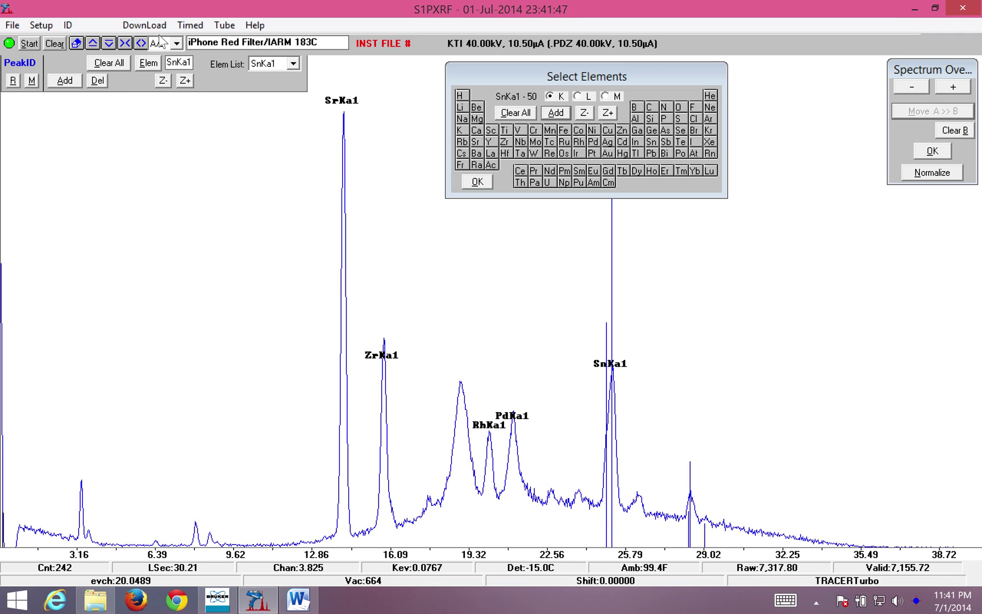
- Run a 30-second timed assay and save it as 'iPhone Yellow Filter'
{"action": "left_click", "coordinate": [189, 25]}
{"action": "left_click", "coordinate": [177, 45]}
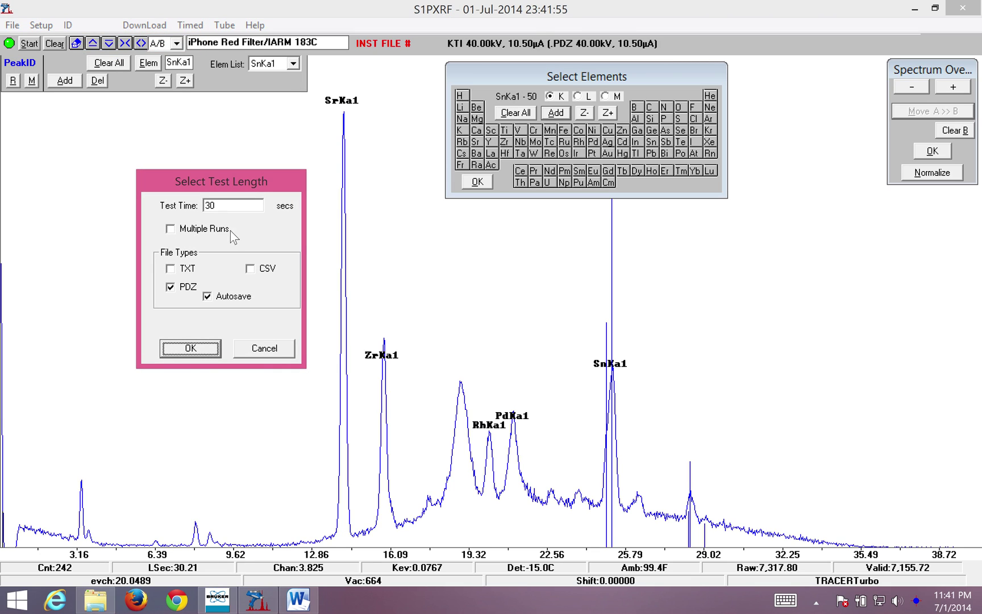
{"action": "left_click", "coordinate": [195, 344]}
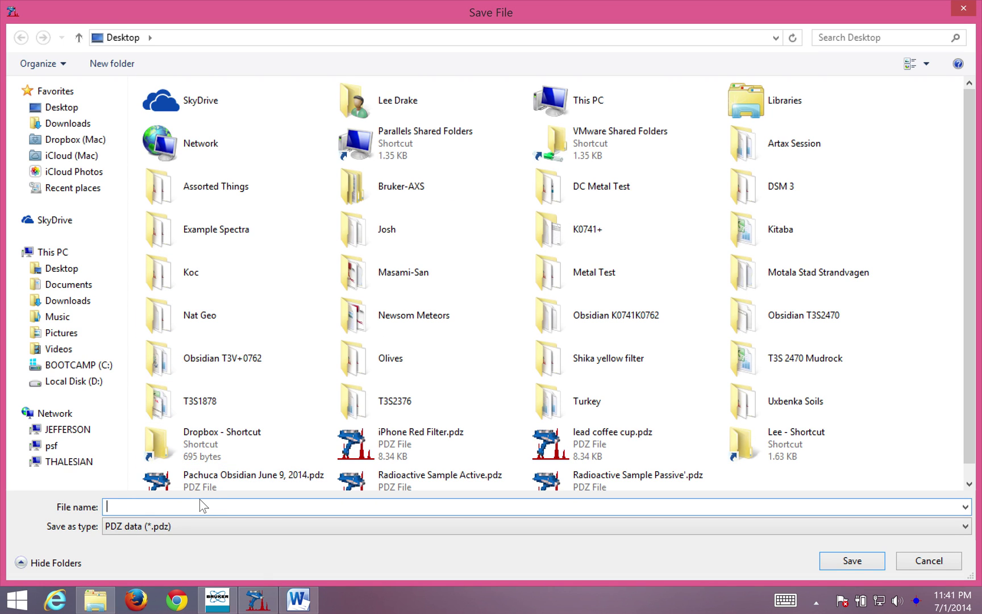
{"action": "type", "text": "iPhone"}
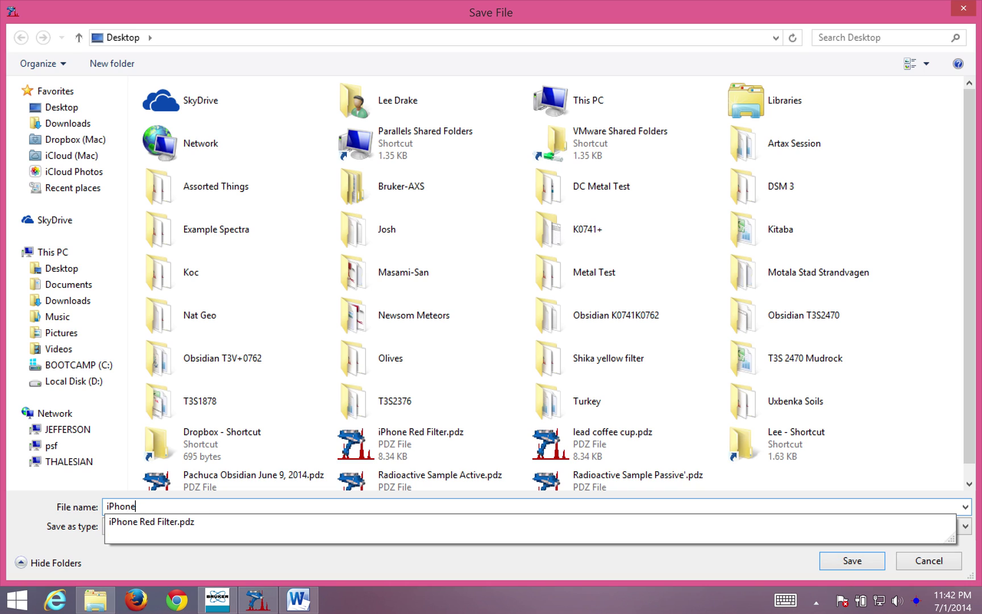
{"action": "type", "text": " Yellow Fi"}
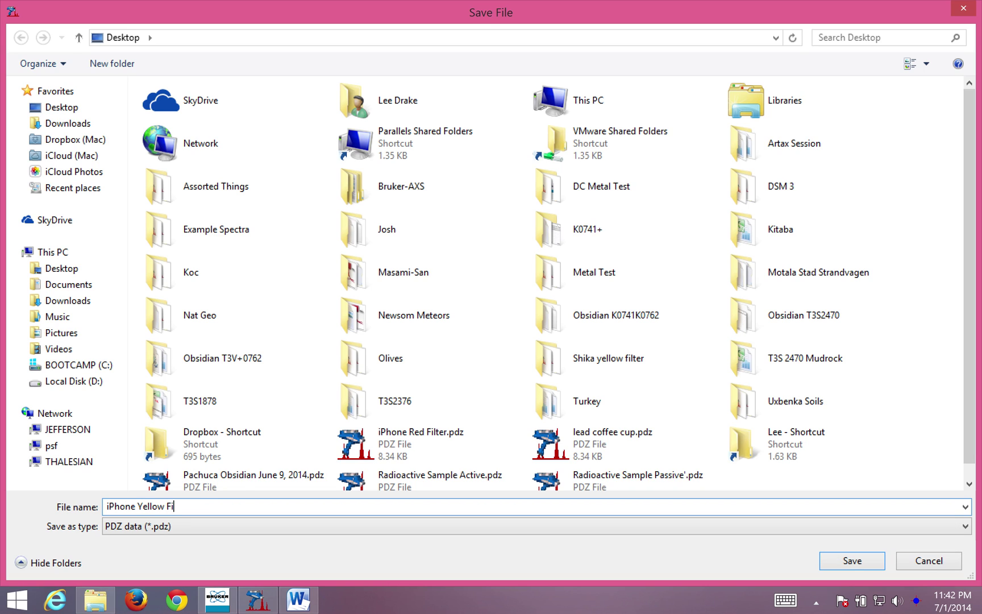
{"action": "type", "text": "lter"}
{"action": "left_click", "coordinate": [851, 563]}
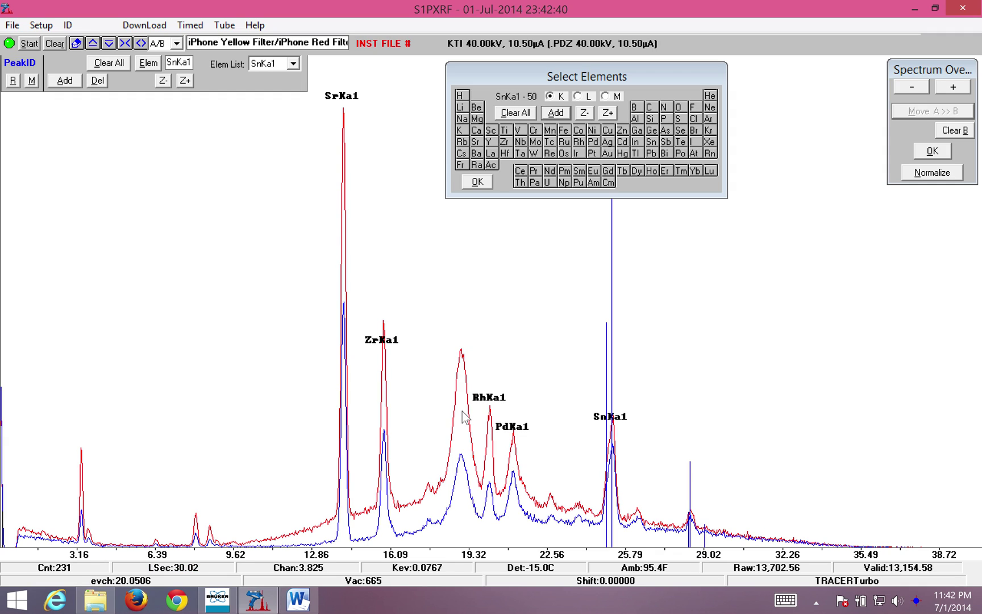
- Read the energy of the broad peak near 19 keV, then normalize the overlaid spectra
{"action": "left_click", "coordinate": [462, 411]}
{"action": "left_click", "coordinate": [460, 414]}
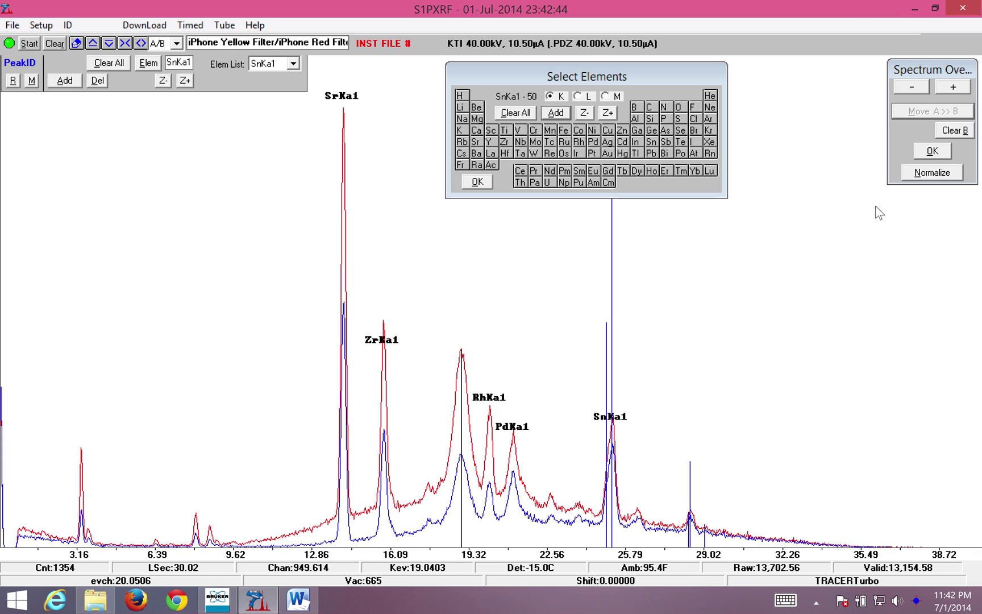
{"action": "left_click", "coordinate": [923, 174]}
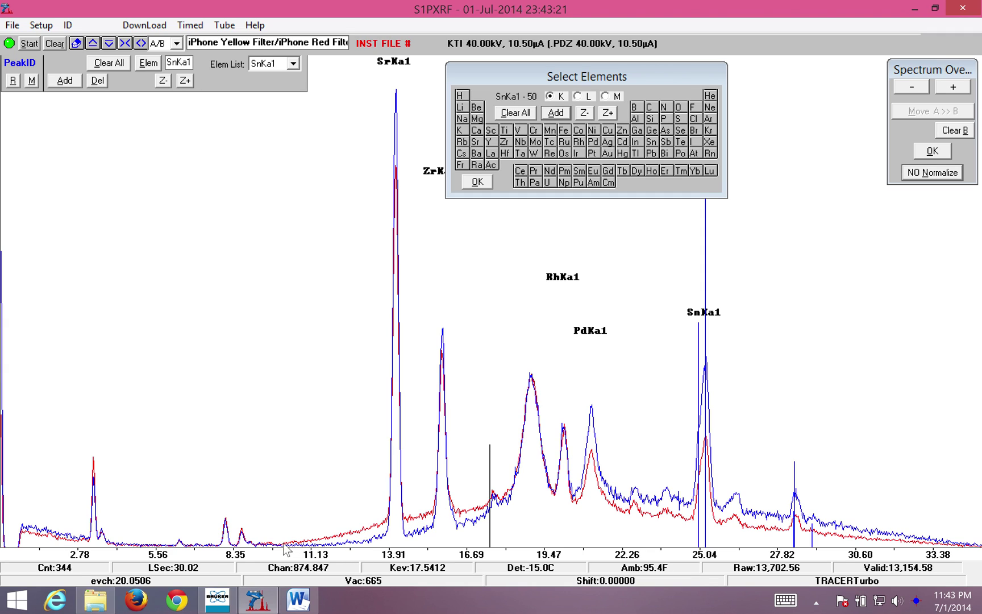
- Place the marker near 10.5 keV and scroll to expand the vertical scale
{"action": "left_click", "coordinate": [294, 439]}
{"action": "scroll", "coordinate": [293, 438], "scroll_direction": "up", "scroll_amount": 1}
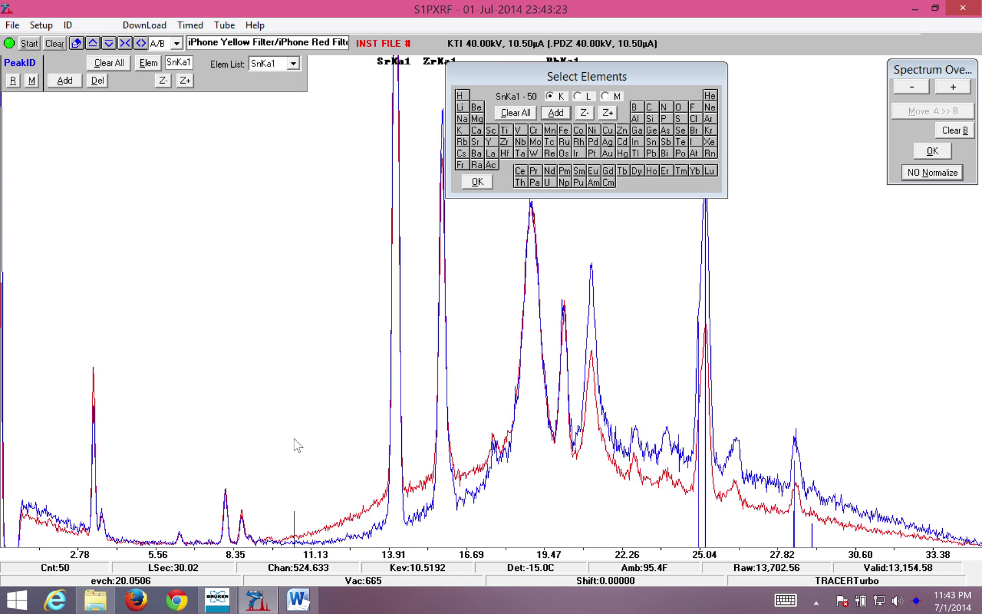
{"action": "scroll", "coordinate": [294, 438], "scroll_direction": "up", "scroll_amount": 1}
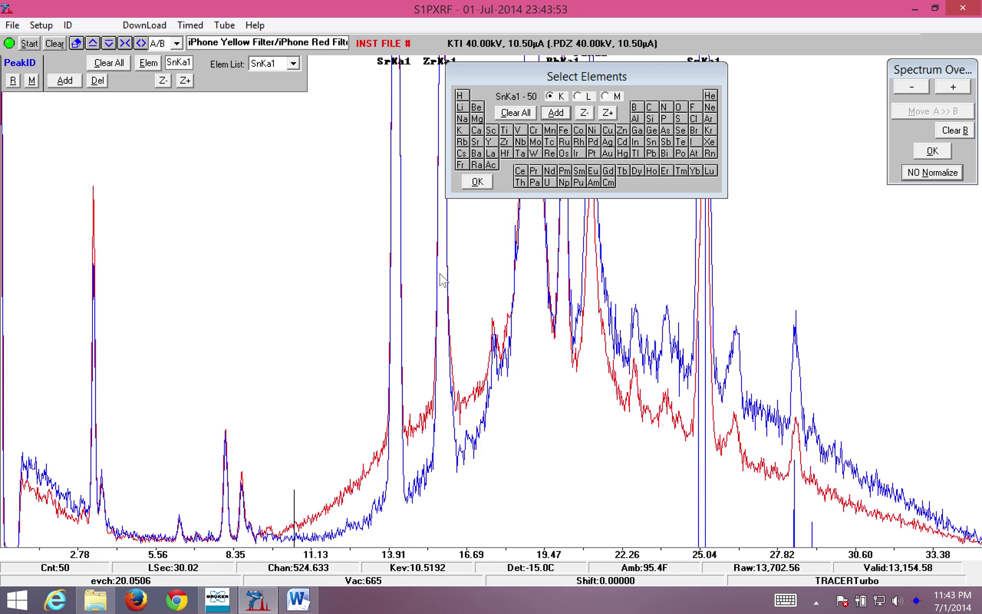
- Step down to zinc and copper, adding ZnKa1 and CuKa1 labels on the peaks near 8 keV
{"action": "left_click", "coordinate": [584, 113]}
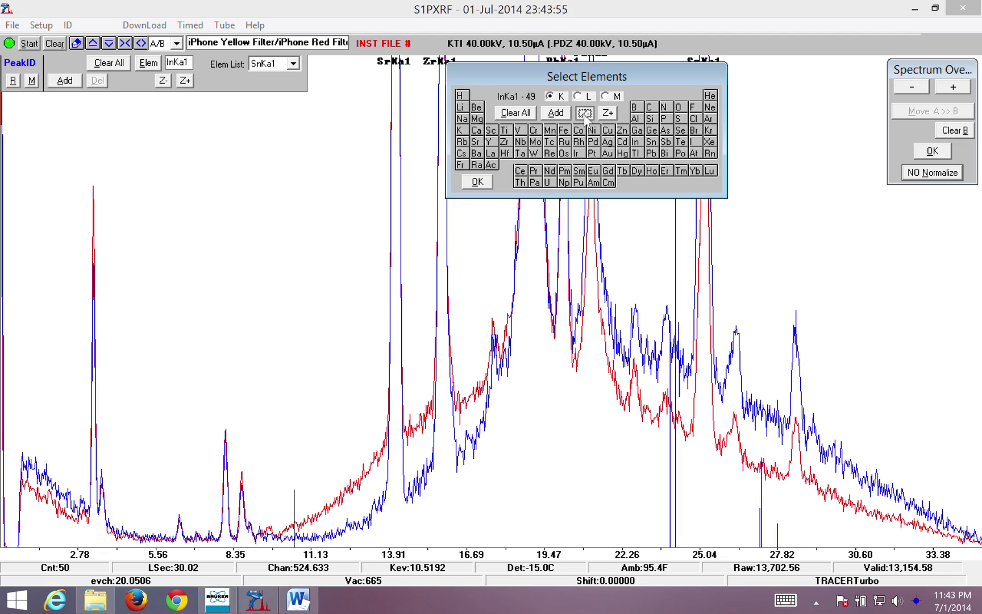
{"action": "left_click", "coordinate": [584, 113]}
{"action": "left_click", "coordinate": [584, 113]}
{"action": "left_click", "coordinate": [584, 113]}
{"action": "left_click", "coordinate": [584, 113]}
{"action": "left_click", "coordinate": [584, 113]}
{"action": "left_click", "coordinate": [584, 113]}
{"action": "left_click", "coordinate": [584, 113]}
{"action": "left_click", "coordinate": [584, 113]}
{"action": "left_click", "coordinate": [585, 113]}
{"action": "left_click", "coordinate": [584, 113]}
{"action": "left_click", "coordinate": [555, 113]}
{"action": "left_click", "coordinate": [584, 113]}
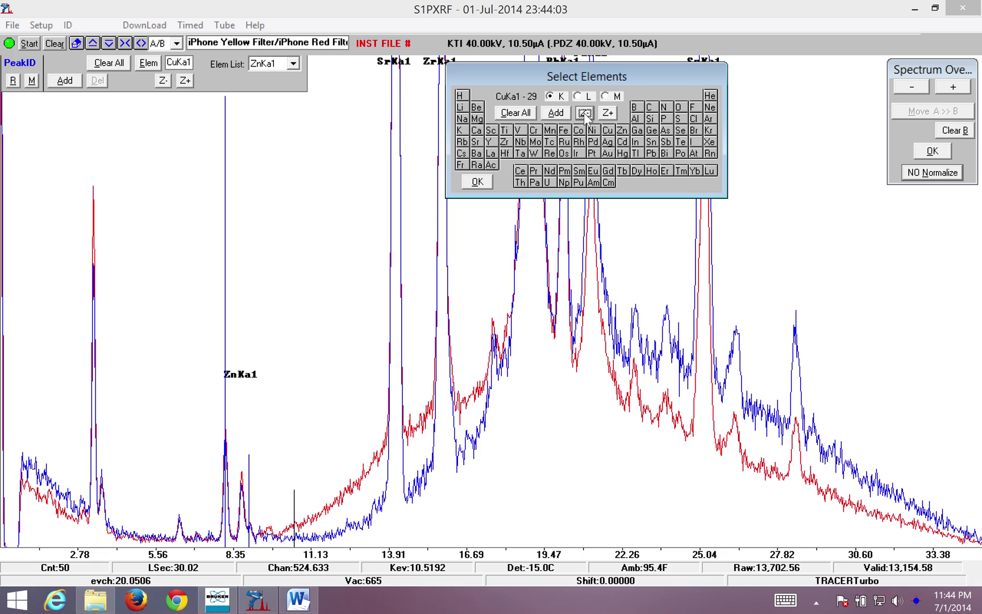
{"action": "left_click", "coordinate": [556, 113]}
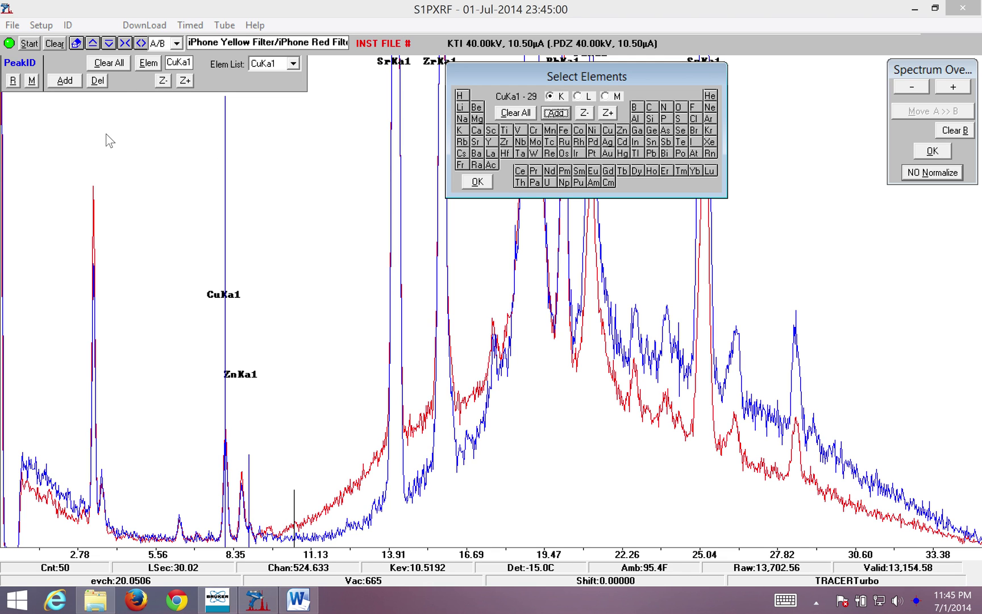
- Switch spaces from S1PXRF to the macOS desktop
{"action": "key", "text": "ctrl+Left"}
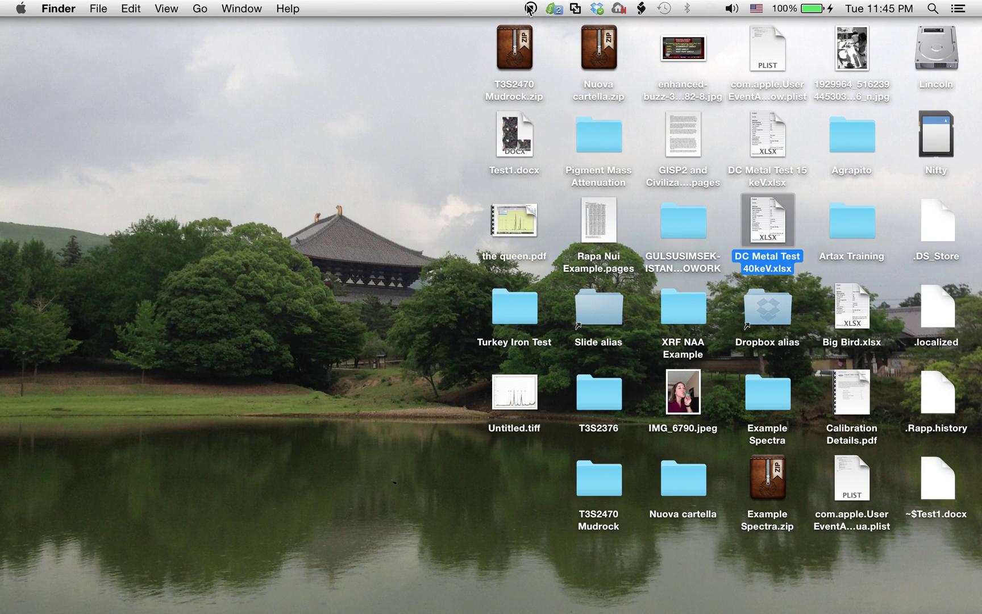